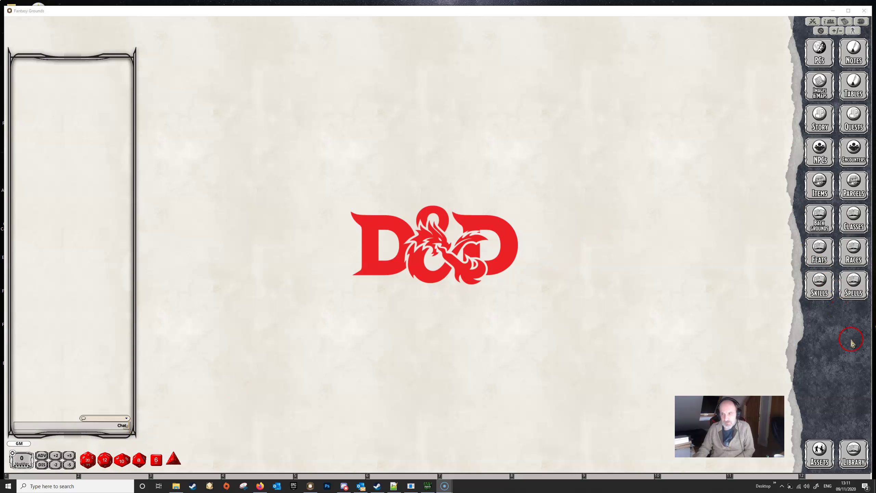
Open the Beastmaster Companions page under Character Options in the D&D Tasha's Cauldron of Everything reference manual.
{"action": "left_click", "coordinate": [853, 452]}
{"action": "left_click", "coordinate": [343, 292]}
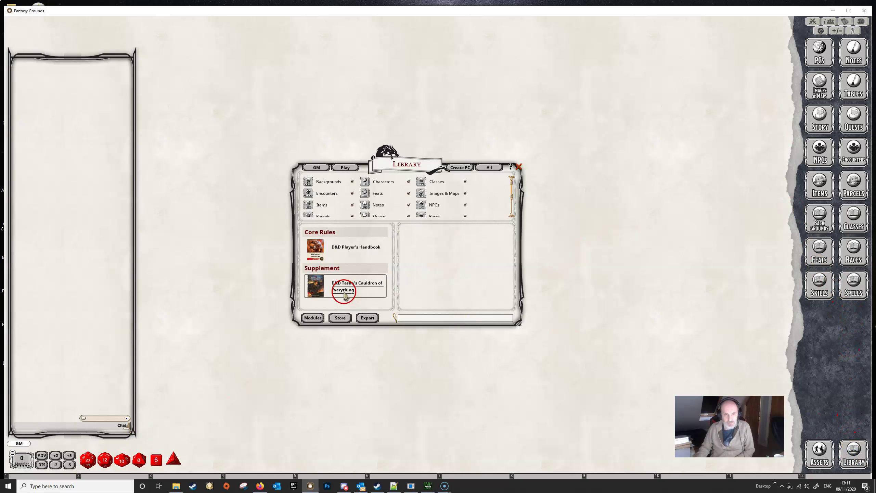
{"action": "left_click", "coordinate": [419, 288]}
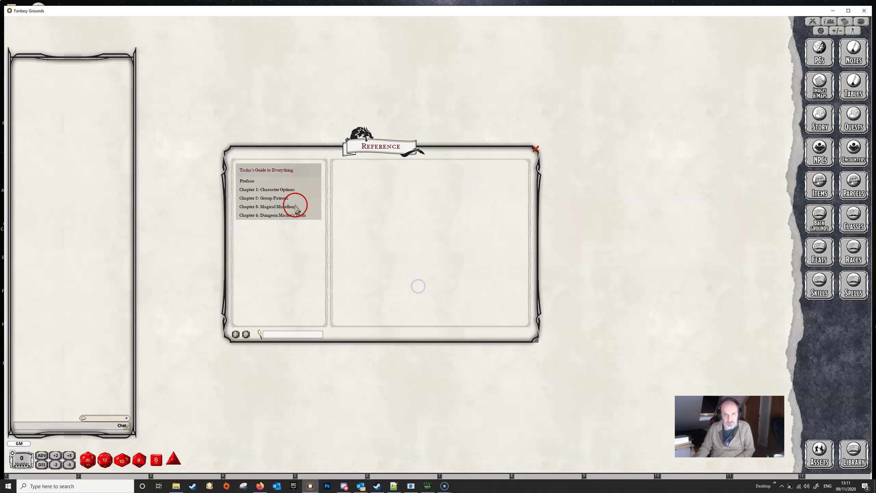
{"action": "left_click", "coordinate": [279, 194]}
{"action": "scroll", "coordinate": [275, 255], "scroll_direction": "down", "scroll_amount": 1}
{"action": "scroll", "coordinate": [272, 254], "scroll_direction": "down", "scroll_amount": 3}
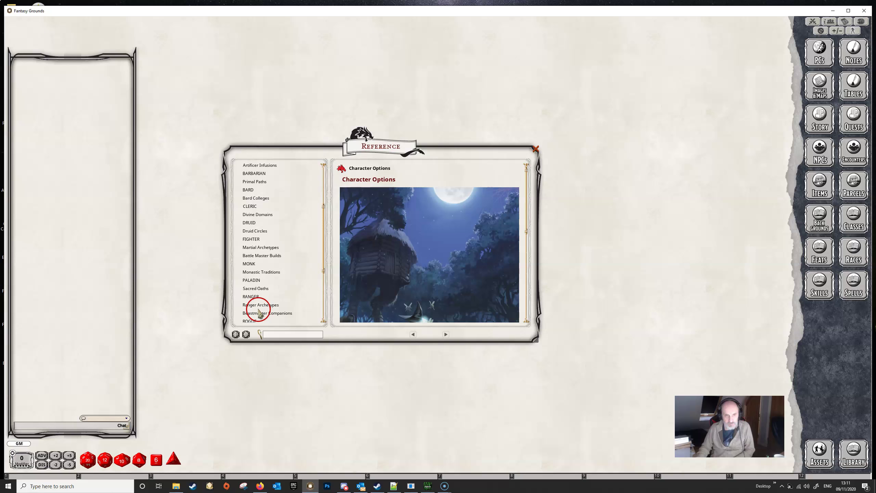
{"action": "left_click", "coordinate": [258, 313]}
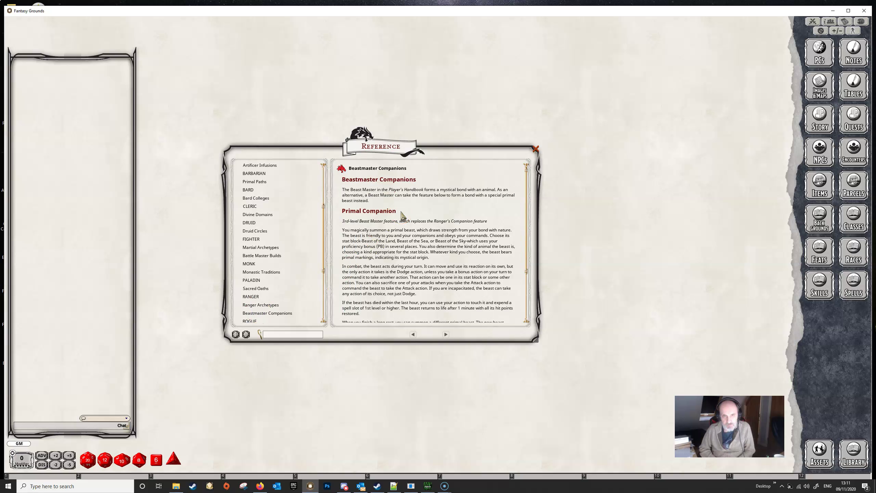
Read the Primal Companion feature description, and close the reference manual and the library.
{"action": "left_click", "coordinate": [401, 201]}
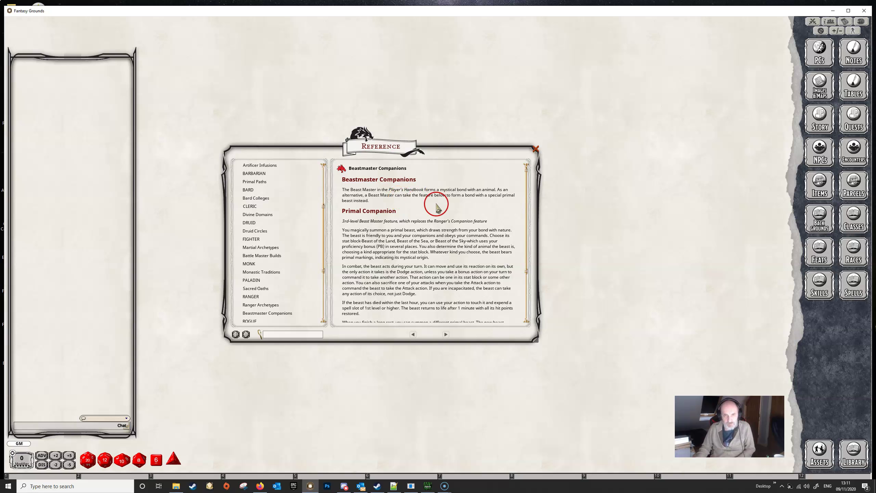
{"action": "scroll", "coordinate": [436, 206], "scroll_direction": "down", "scroll_amount": 1}
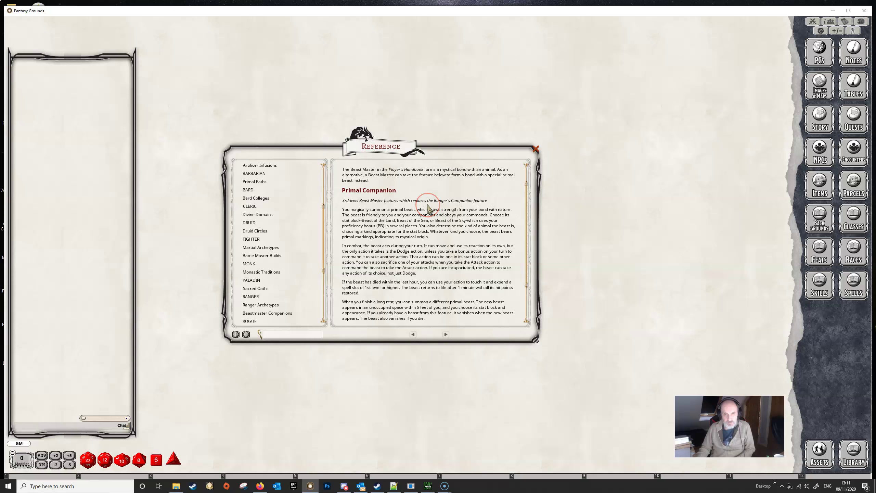
{"action": "scroll", "coordinate": [428, 208], "scroll_direction": "down", "scroll_amount": 1}
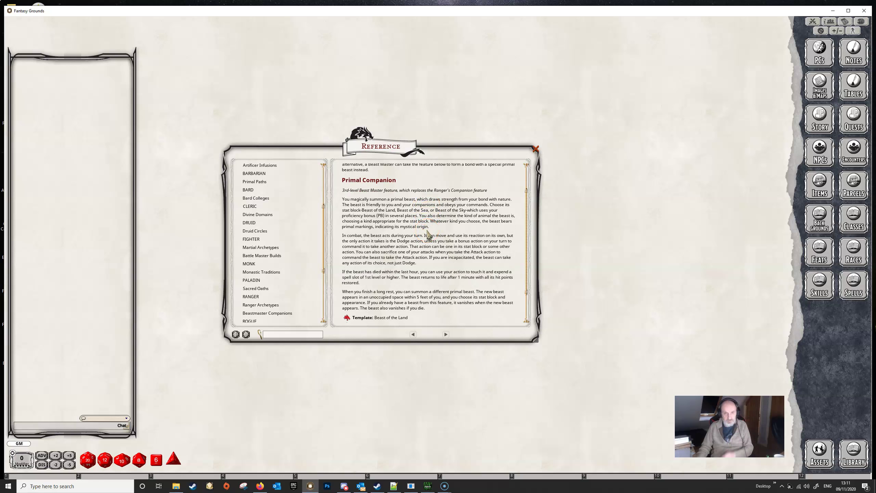
{"action": "mouse_move", "coordinate": [427, 230]}
{"action": "left_mouse_down"}
{"action": "mouse_move", "coordinate": [376, 217]}
{"action": "mouse_move", "coordinate": [469, 218]}
{"action": "left_mouse_up"}
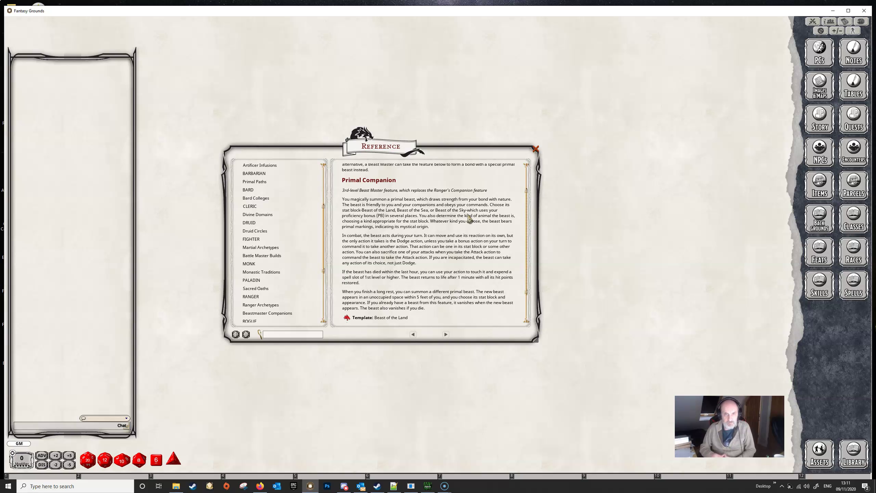
{"action": "mouse_move", "coordinate": [429, 209]}
{"action": "left_mouse_down"}
{"action": "mouse_move", "coordinate": [382, 217]}
{"action": "mouse_move", "coordinate": [408, 233]}
{"action": "mouse_move", "coordinate": [382, 232]}
{"action": "left_mouse_up"}
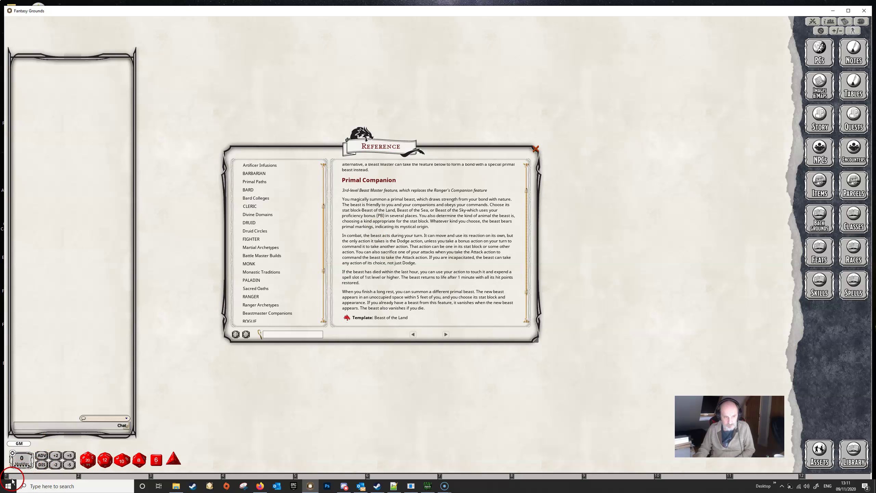
{"action": "left_click", "coordinate": [535, 149]}
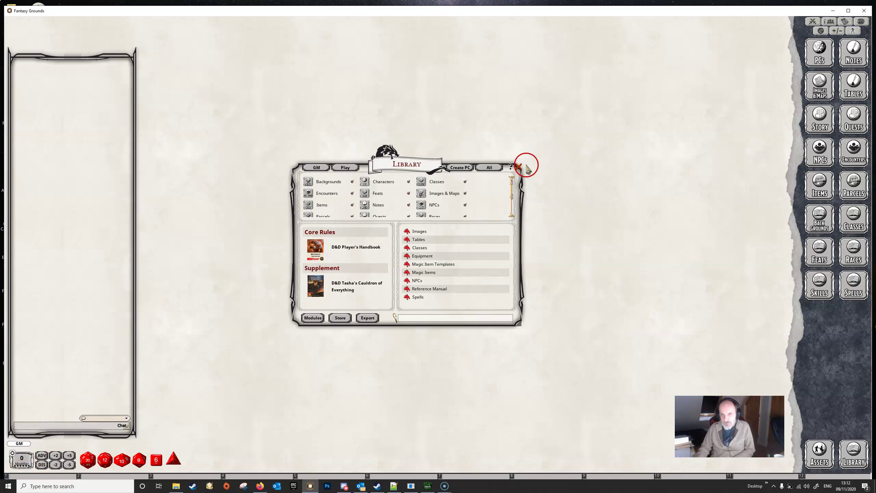
{"action": "left_click", "coordinate": [518, 166]}
Bring up the NPC list and open the Beast of the Land (Template) record.
{"action": "left_click", "coordinate": [819, 151]}
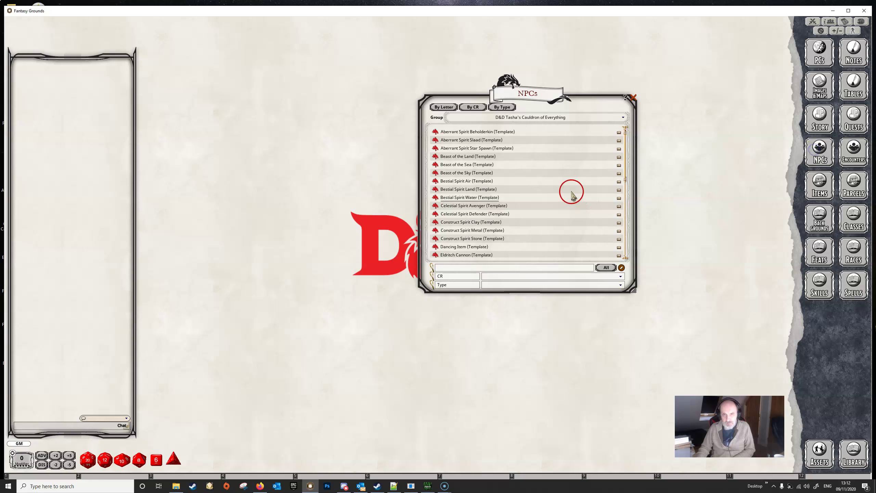
{"action": "left_click", "coordinate": [527, 93]}
{"action": "left_click_drag", "start_coordinate": [527, 94], "coordinate": [541, 90]}
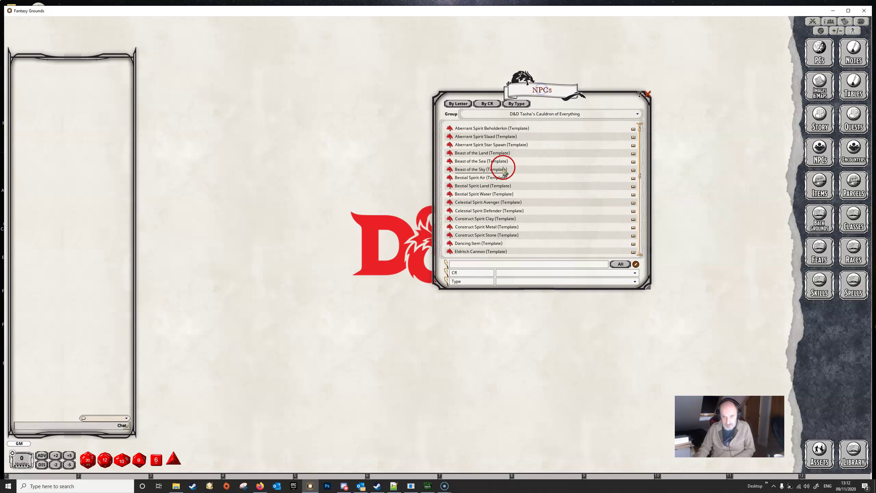
{"action": "left_click", "coordinate": [475, 154]}
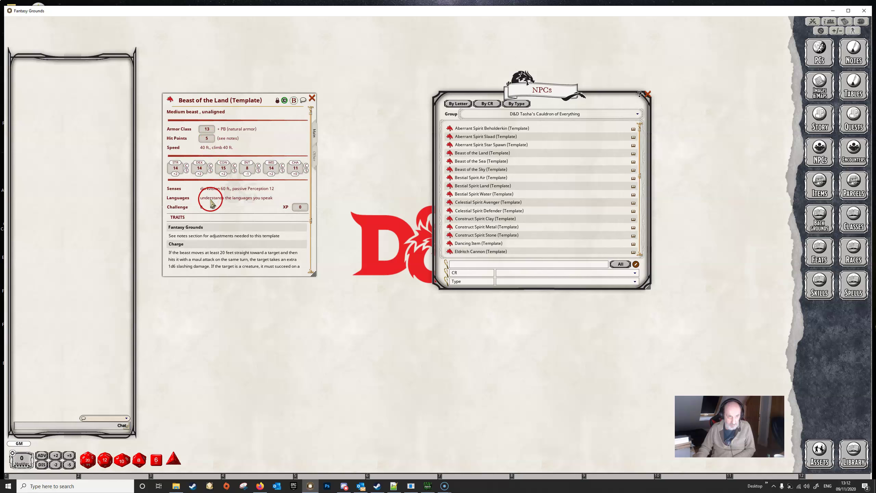
Review the Beast of the Land template's stats and its adjustment notes, and close the record.
{"action": "scroll", "coordinate": [209, 223], "scroll_direction": "down", "scroll_amount": 1}
{"action": "scroll", "coordinate": [207, 228], "scroll_direction": "up", "scroll_amount": 1}
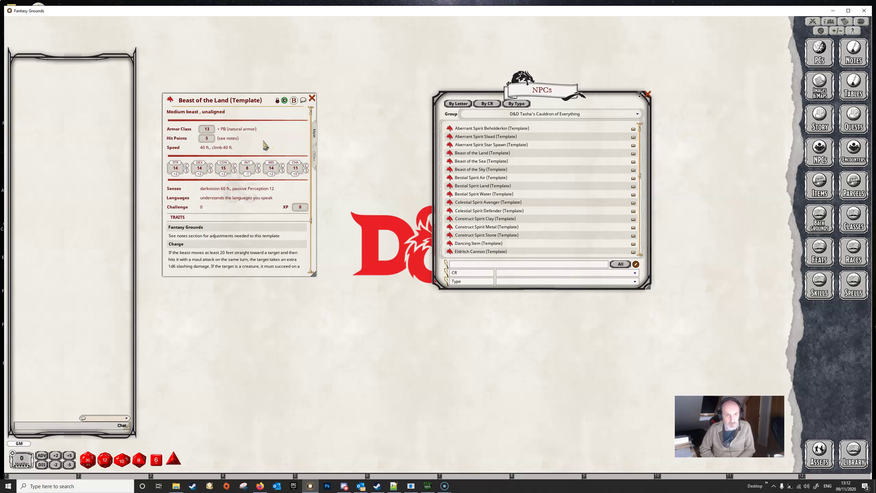
{"action": "left_click", "coordinate": [236, 145]}
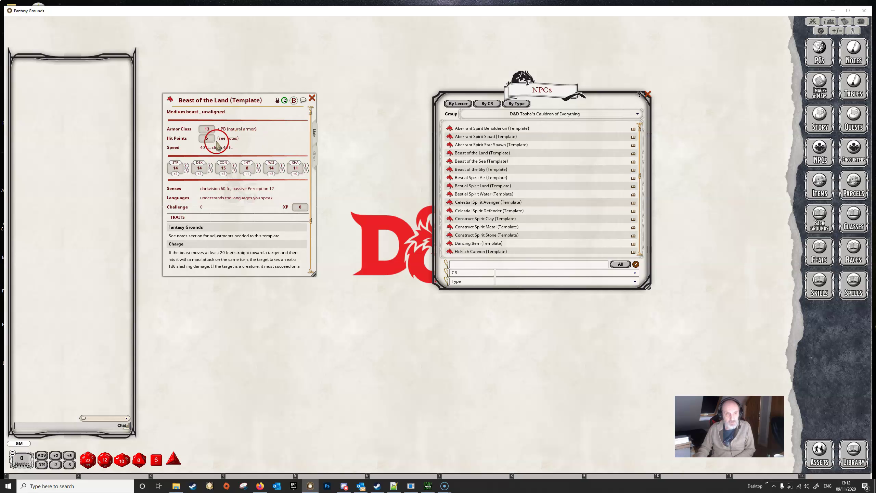
{"action": "left_click", "coordinate": [314, 158]}
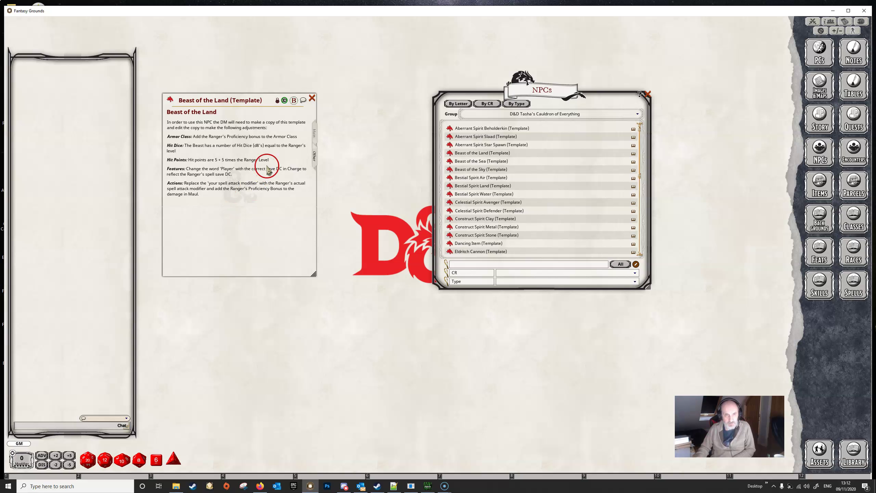
{"action": "left_click", "coordinate": [312, 99]}
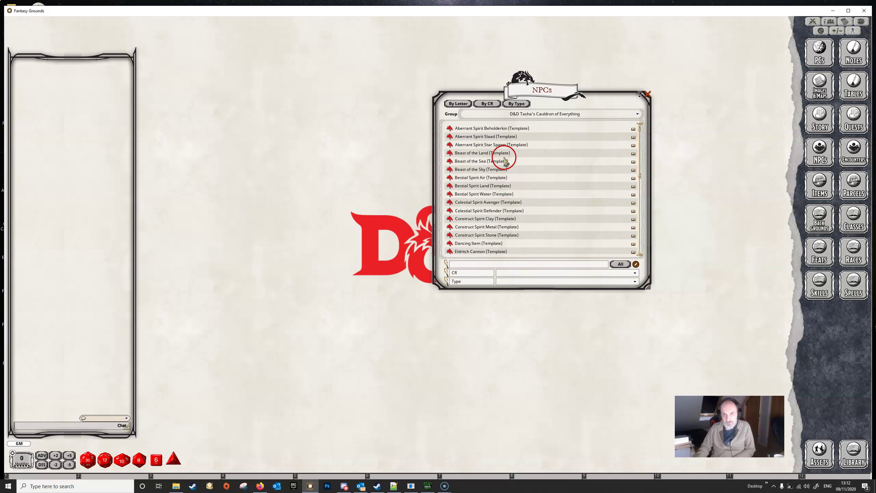
Make a copy of Beast of the Land (Template) in the NPC list and unlock the copy for editing.
{"action": "left_click_drag", "start_coordinate": [460, 155], "coordinate": [519, 158]}
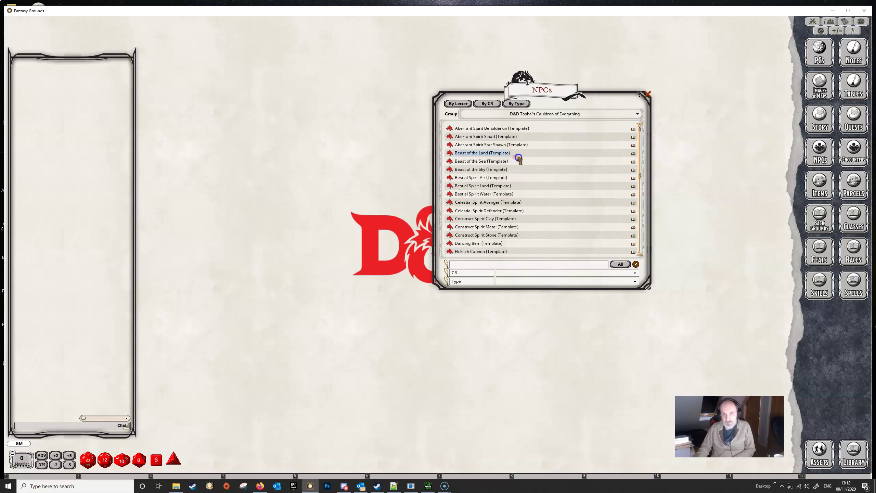
{"action": "left_click", "coordinate": [494, 164]}
{"action": "left_click_drag", "start_coordinate": [467, 160], "coordinate": [375, 147]}
{"action": "left_click", "coordinate": [383, 152]}
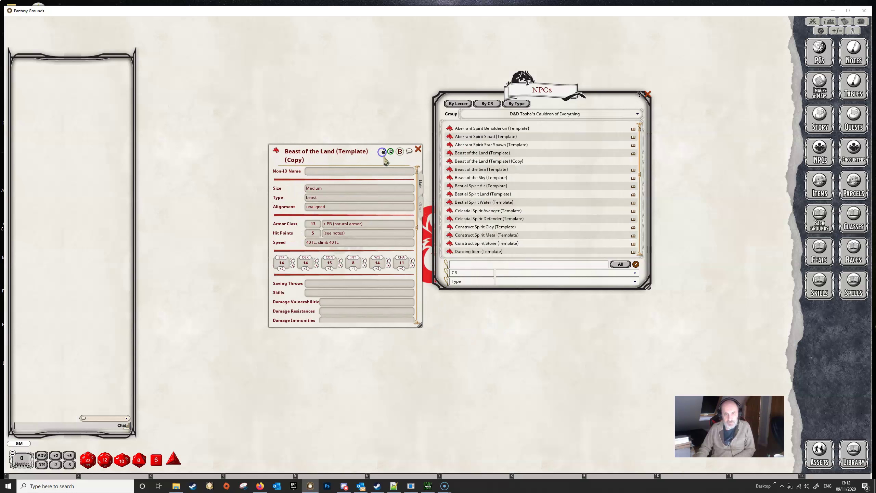
Reopen the original Beast of the Land template on its adjustment notes, close the NPC list, and place the two records side by side.
{"action": "left_click", "coordinate": [484, 154]}
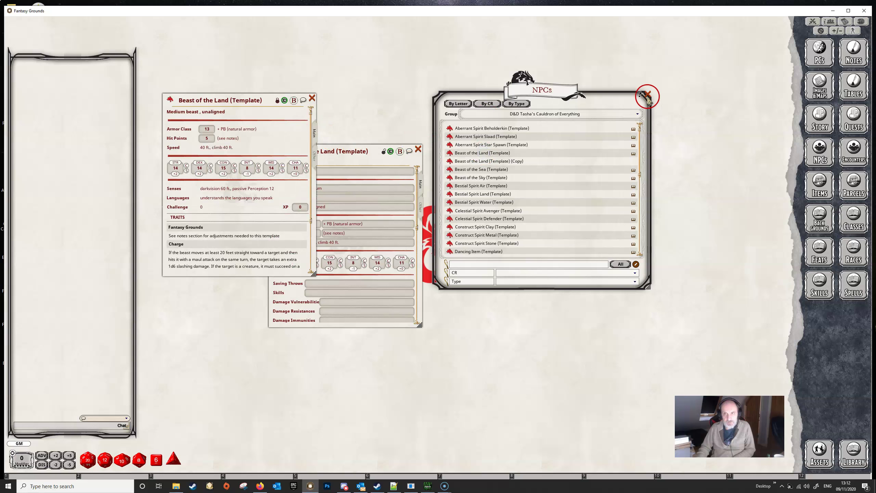
{"action": "left_click", "coordinate": [646, 96]}
{"action": "left_click_drag", "start_coordinate": [380, 140], "coordinate": [451, 90]}
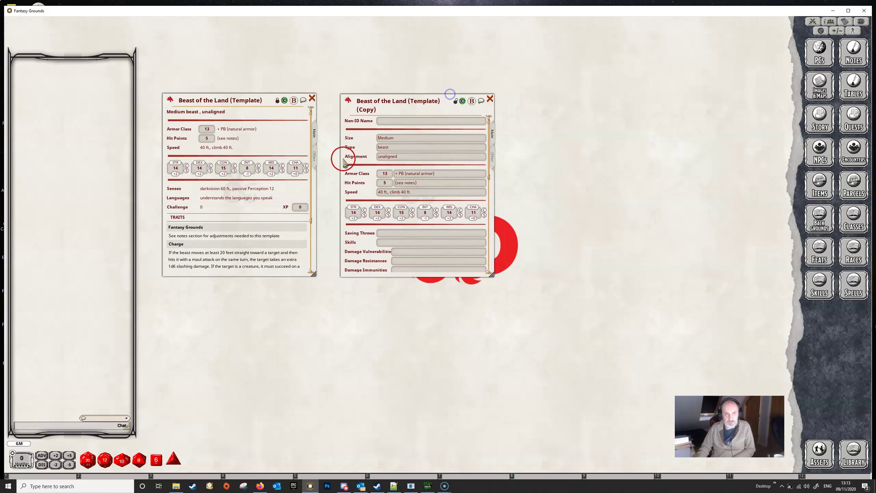
{"action": "left_click", "coordinate": [314, 157]}
{"action": "left_click_drag", "start_coordinate": [256, 94], "coordinate": [274, 96]}
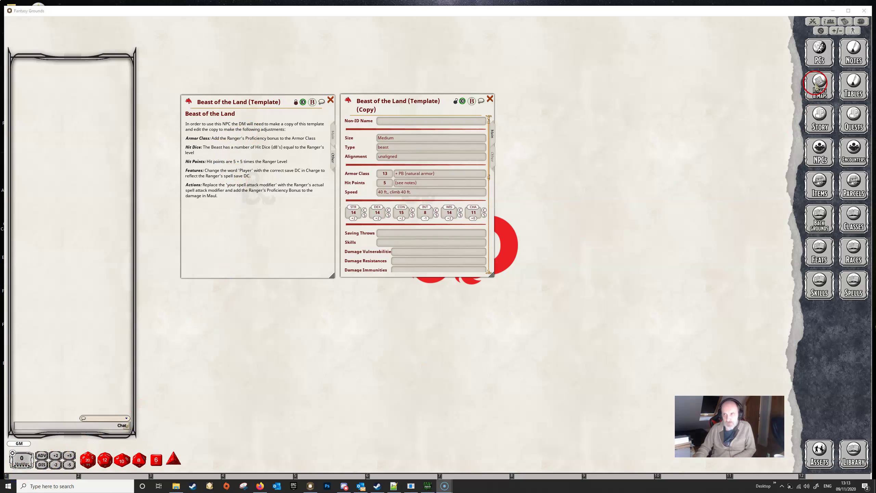
Open the Ranger's character sheet and place it beside the two Beast of the Land records.
{"action": "left_click", "coordinate": [818, 55]}
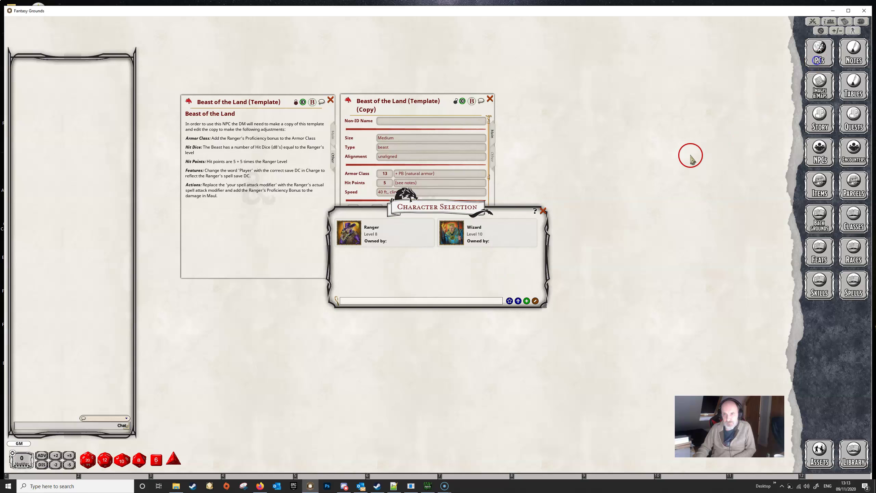
{"action": "left_click", "coordinate": [373, 240]}
{"action": "left_click_drag", "start_coordinate": [463, 230], "coordinate": [424, 325]}
{"action": "left_click", "coordinate": [505, 304]}
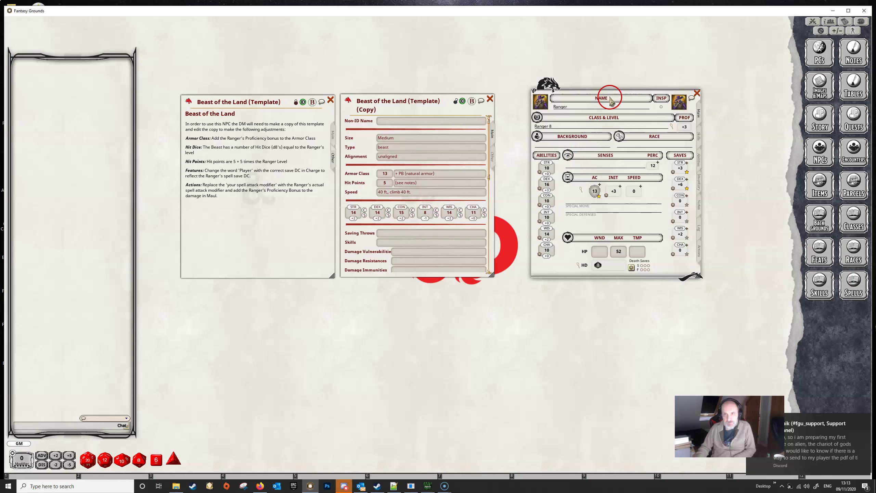
{"action": "left_click_drag", "start_coordinate": [610, 91], "coordinate": [604, 91]}
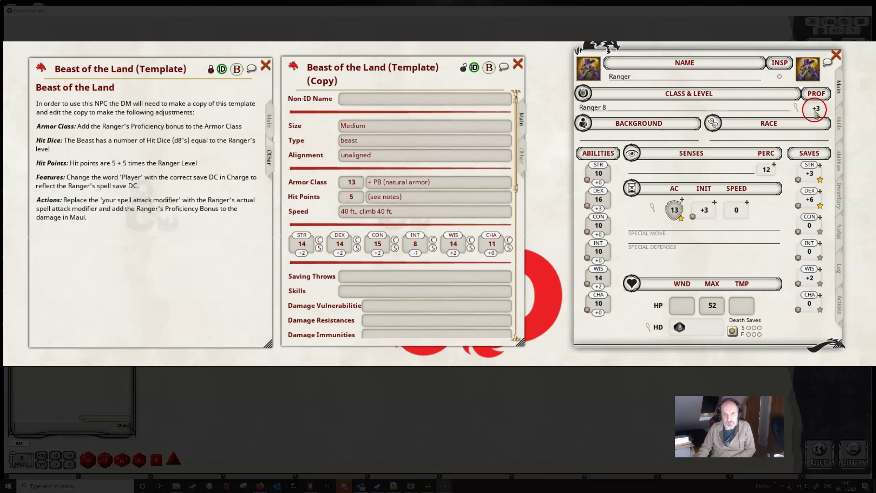
Set the copied beast's Armor Class to 16 and replace its hit point note with the hit dice (8d8).
{"action": "left_click", "coordinate": [356, 185]}
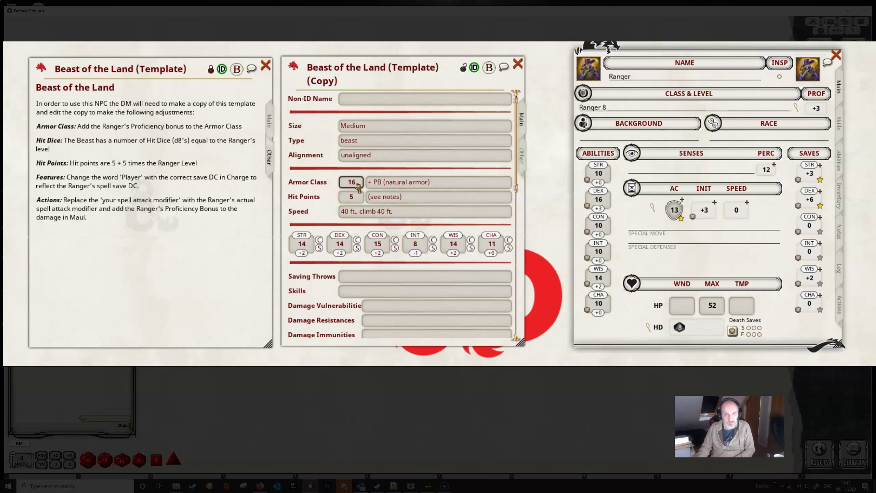
{"action": "left_click", "coordinate": [231, 216]}
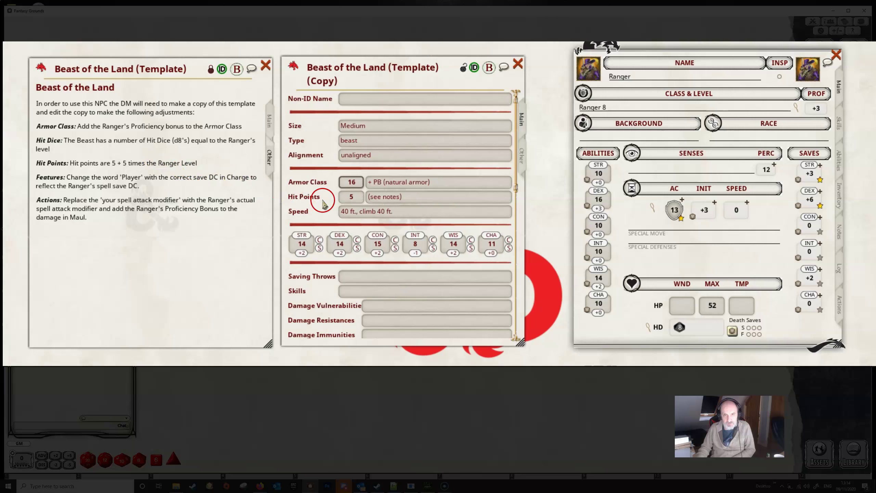
{"action": "left_click", "coordinate": [408, 197]}
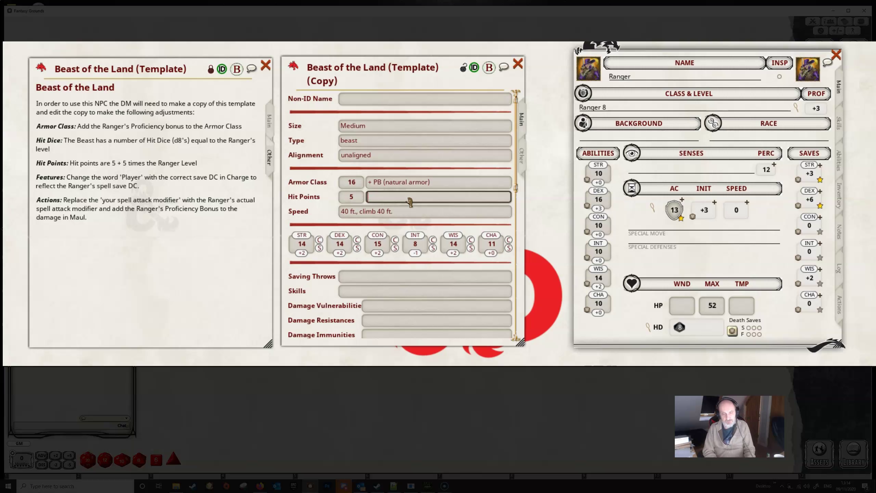
{"action": "type", "text": "("}
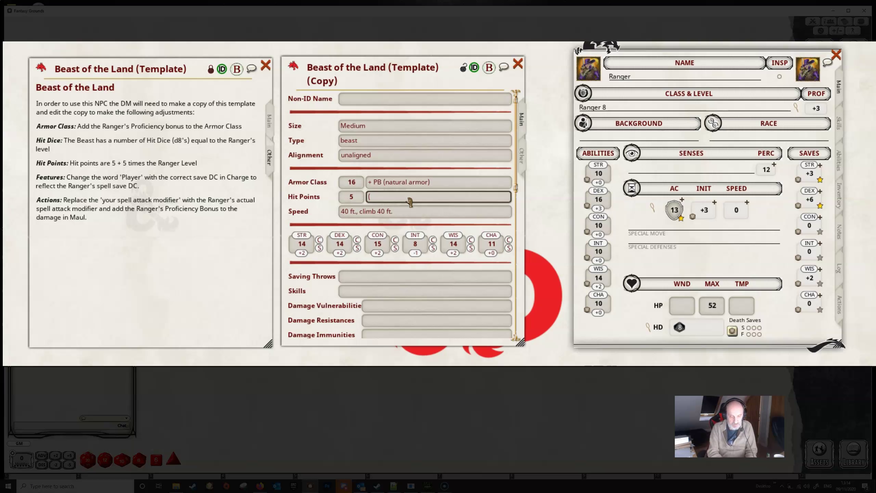
{"action": "type", "text": "d"}
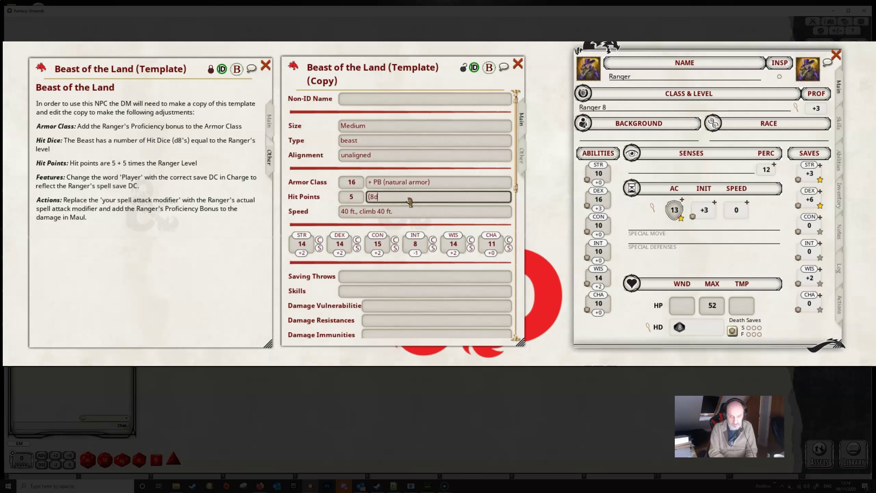
{"action": "type", "text": "8)"}
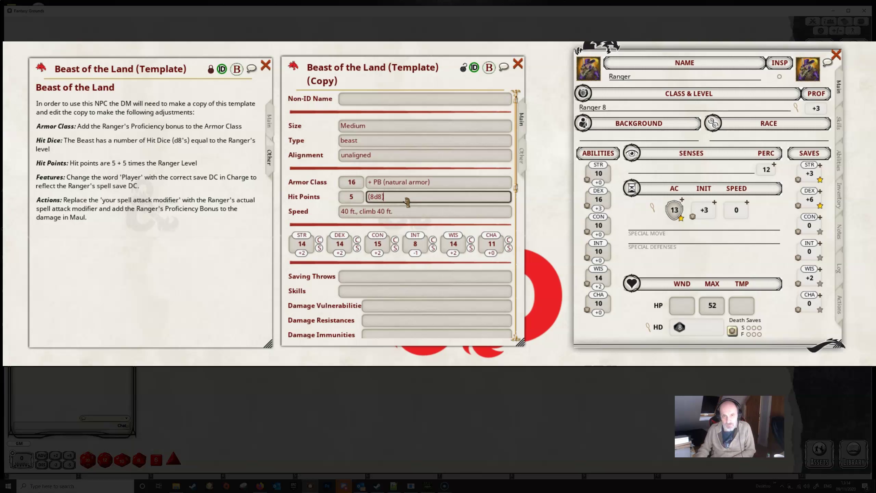
{"action": "left_click", "coordinate": [388, 200]}
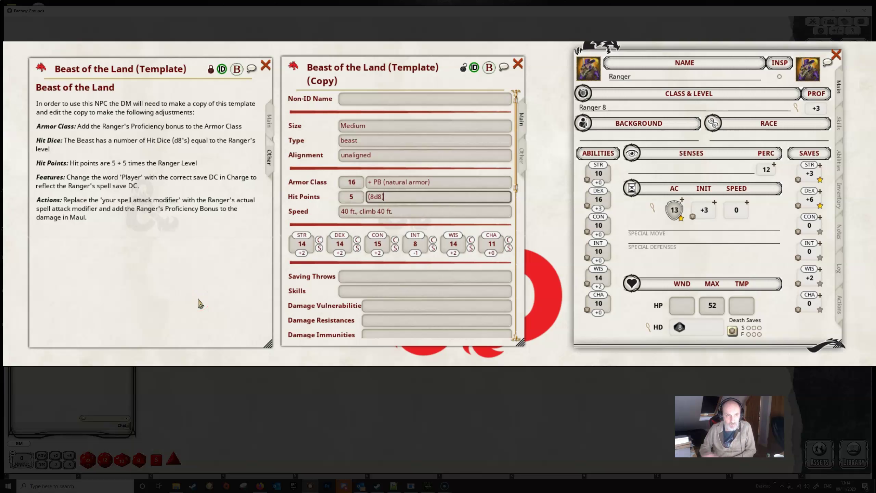
Set the copied beast's Hit Points to 45, following the template's formula for the Ranger's level.
{"action": "left_click", "coordinate": [82, 148]}
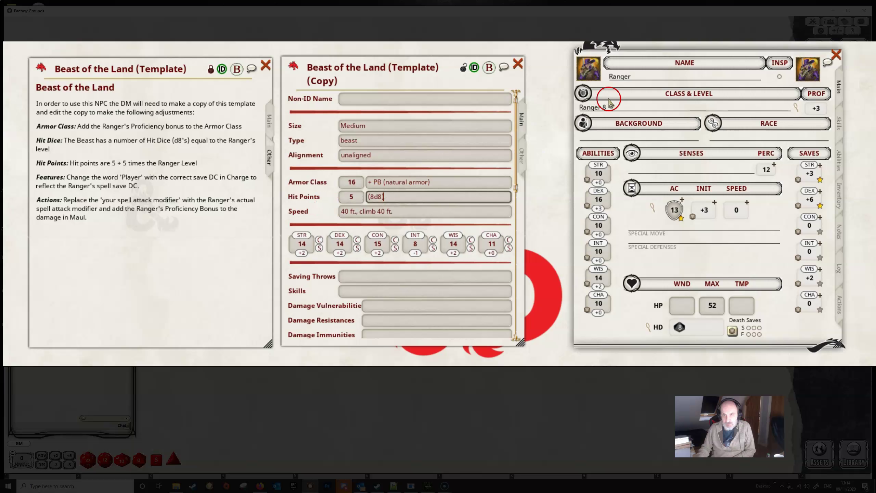
{"action": "left_click", "coordinate": [351, 197]}
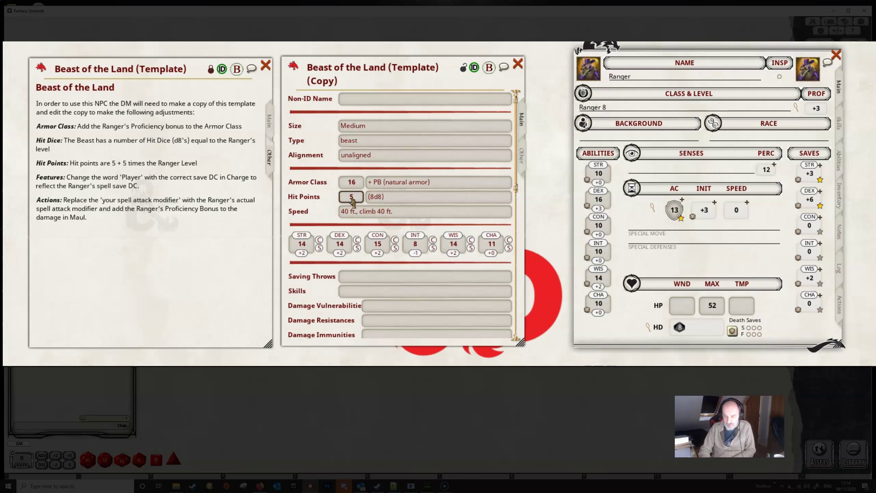
{"action": "type", "text": "45"}
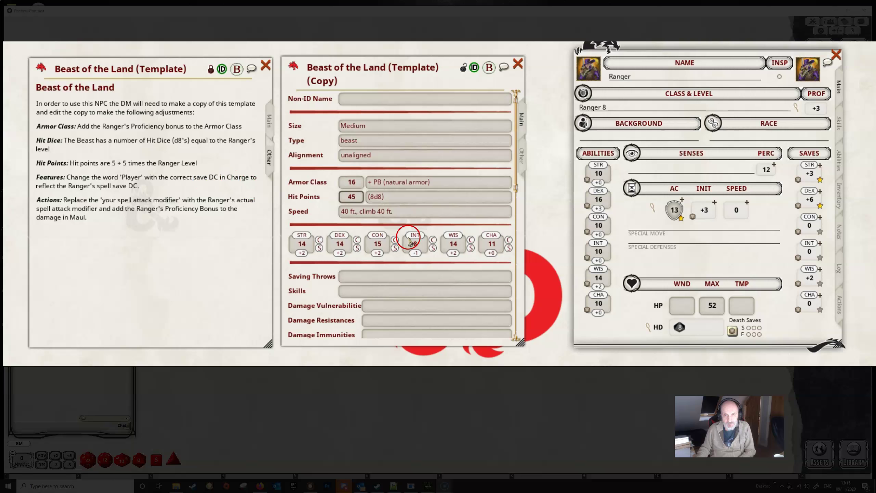
Replace the word "Player" with 13 as the Strength save DC in the copied beast's Charge trait.
{"action": "scroll", "coordinate": [407, 227], "scroll_direction": "down", "scroll_amount": 8}
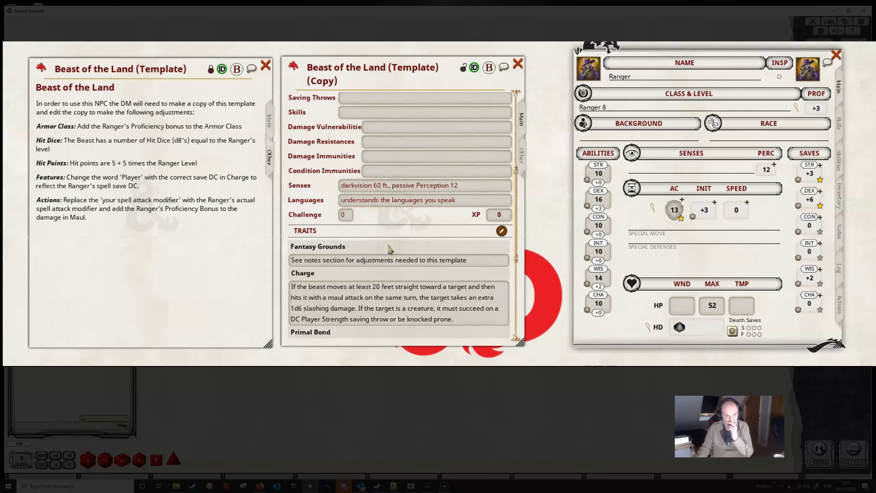
{"action": "scroll", "coordinate": [389, 247], "scroll_direction": "down", "scroll_amount": 1}
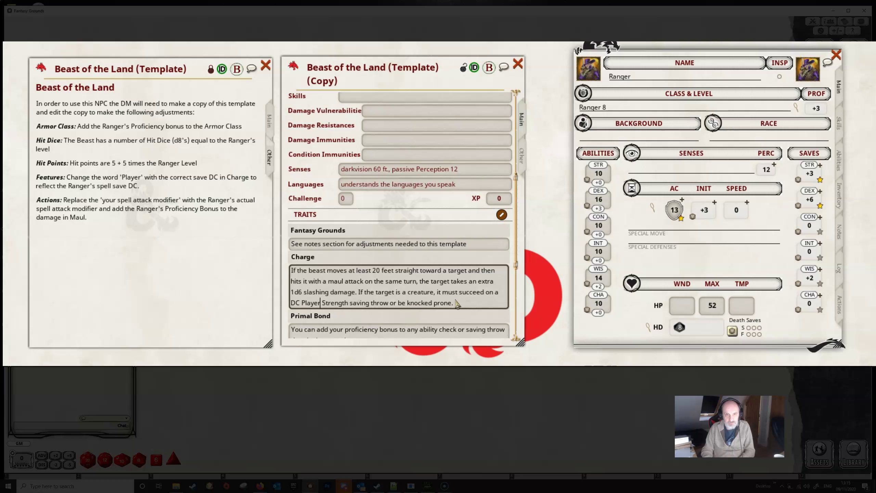
{"action": "key", "text": "BackSpace"}
{"action": "key", "text": "BackSpace"}
{"action": "key", "text": "BackSpace"}
{"action": "key", "text": "BackSpace"}
{"action": "key", "text": "BackSpace"}
{"action": "key", "text": "BackSpace"}
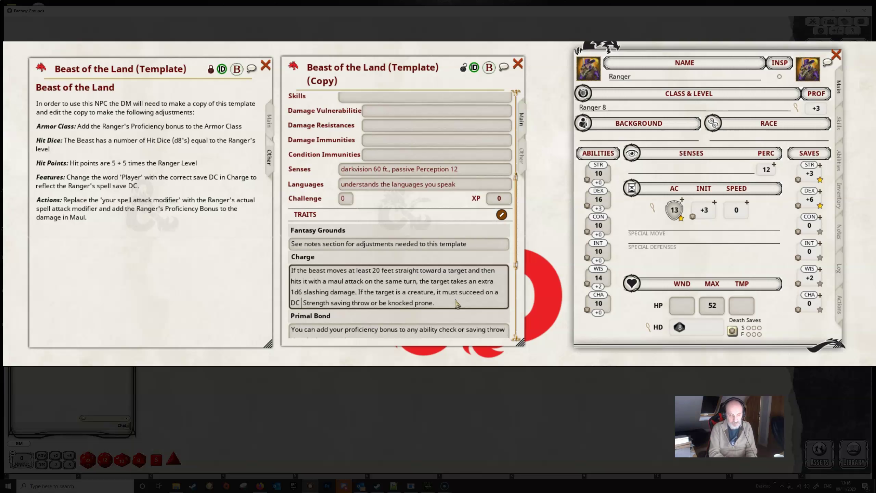
{"action": "type", "text": "13"}
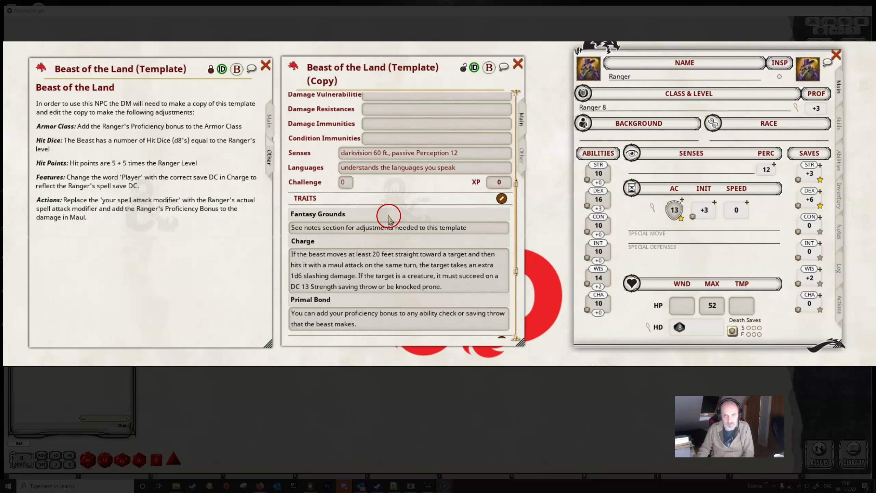
Replace "your spell attack modifier" with +5 in the copied beast's Maul action.
{"action": "scroll", "coordinate": [389, 219], "scroll_direction": "down", "scroll_amount": 5}
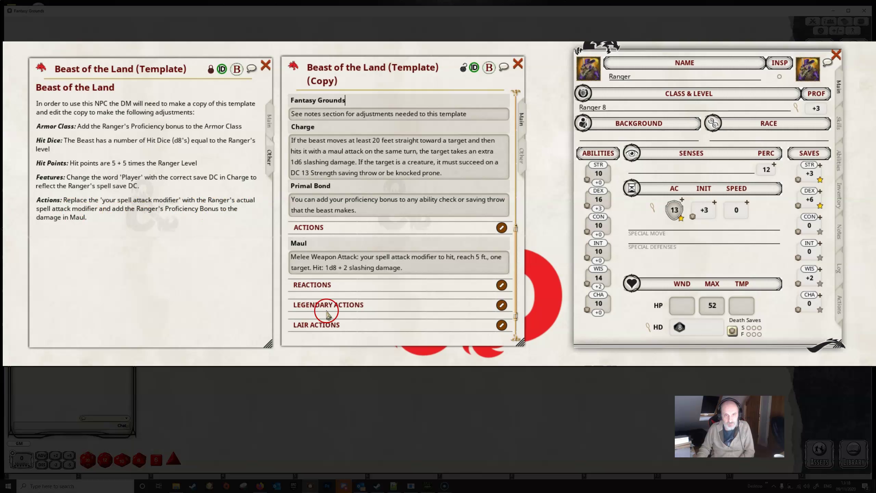
{"action": "left_click", "coordinate": [361, 256]}
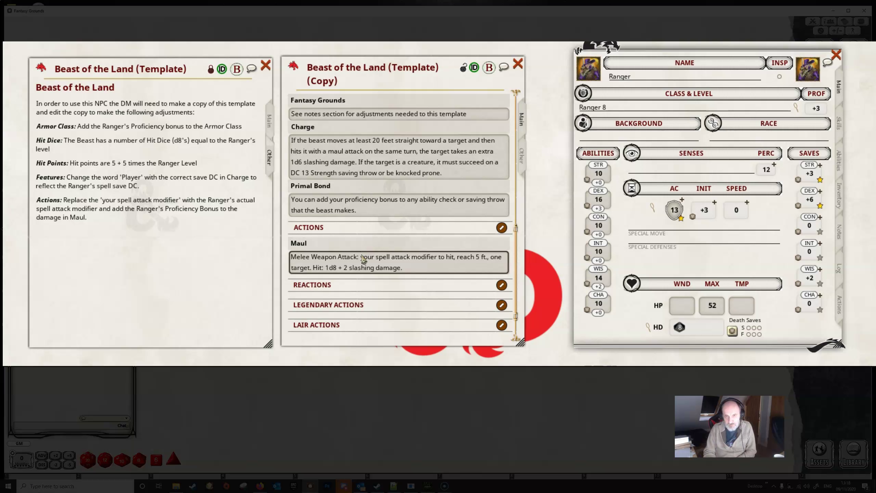
{"action": "key", "text": "Delete"}
{"action": "key", "text": "Delete"}
{"action": "key", "text": "Delete"}
{"action": "key", "text": "Delete"}
{"action": "key", "text": "Delete"}
{"action": "key", "text": "Delete"}
{"action": "key", "text": "Delete"}
{"action": "key", "text": "Delete"}
{"action": "key", "text": "Delete"}
{"action": "key", "text": "Delete"}
{"action": "key", "text": "Delete"}
{"action": "key", "text": "Delete"}
{"action": "key", "text": "Delete"}
{"action": "key", "text": "Delete"}
{"action": "key", "text": "Delete"}
{"action": "key", "text": "Delete"}
{"action": "key", "text": "Delete"}
{"action": "key", "text": "Delete"}
{"action": "key", "text": "Delete"}
{"action": "key", "text": "Delete"}
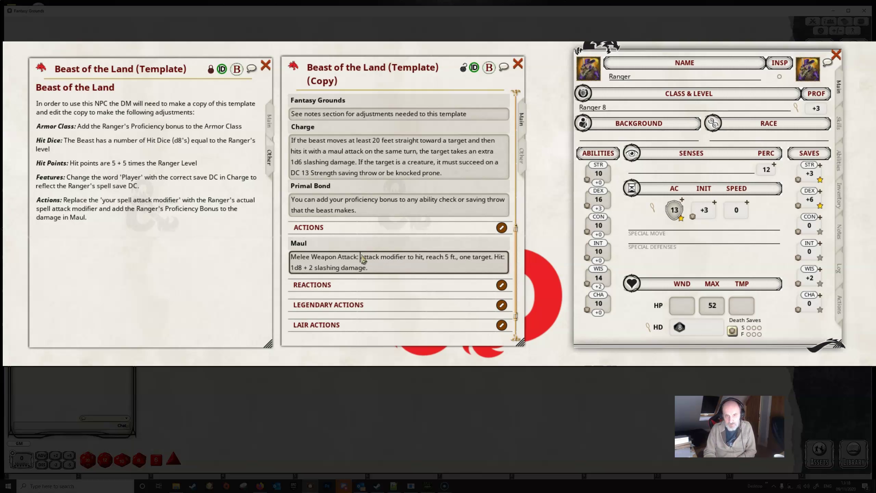
{"action": "key", "text": "Delete"}
{"action": "key", "text": "Delete"}
{"action": "key", "text": "Delete"}
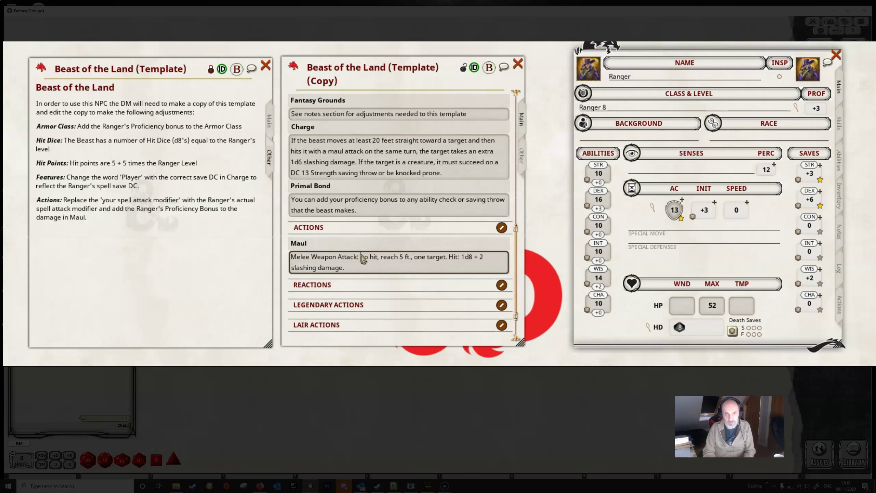
{"action": "type", "text": "+"}
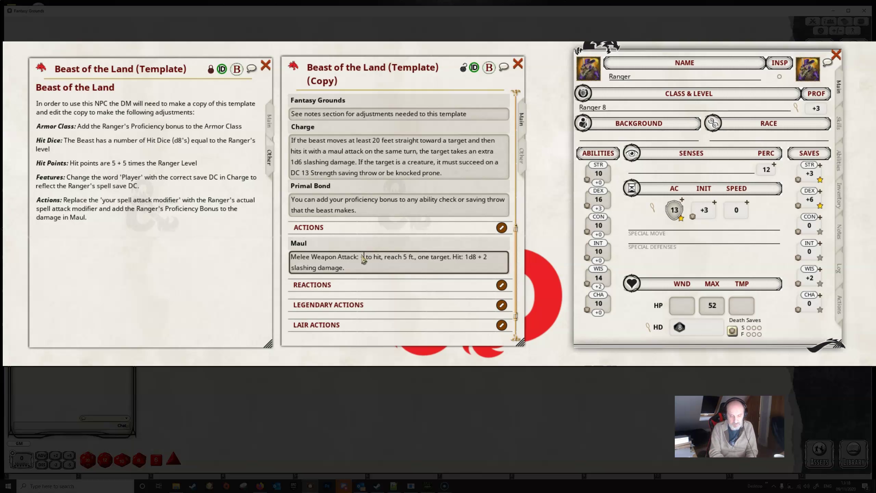
{"action": "type", "text": "5"}
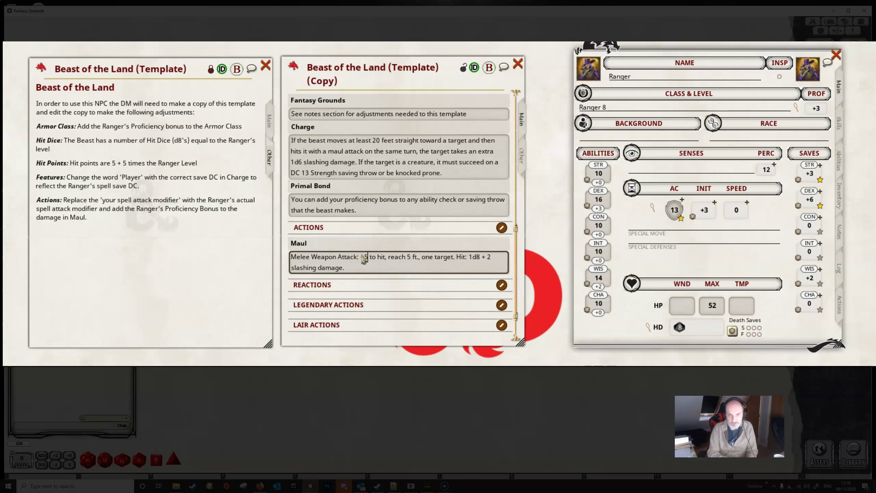
Change the Maul action's damage to 1d8 + 5 slashing.
{"action": "left_click", "coordinate": [546, 323]}
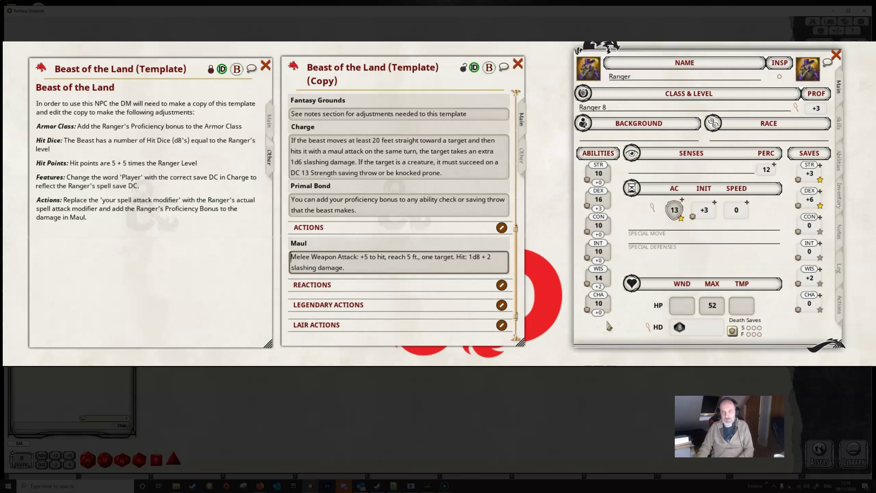
{"action": "left_click", "coordinate": [584, 307]}
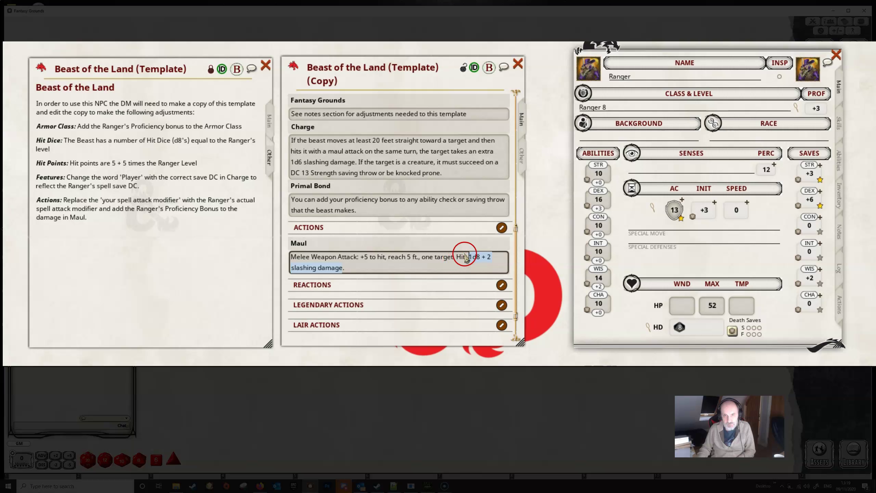
{"action": "left_click", "coordinate": [468, 257]}
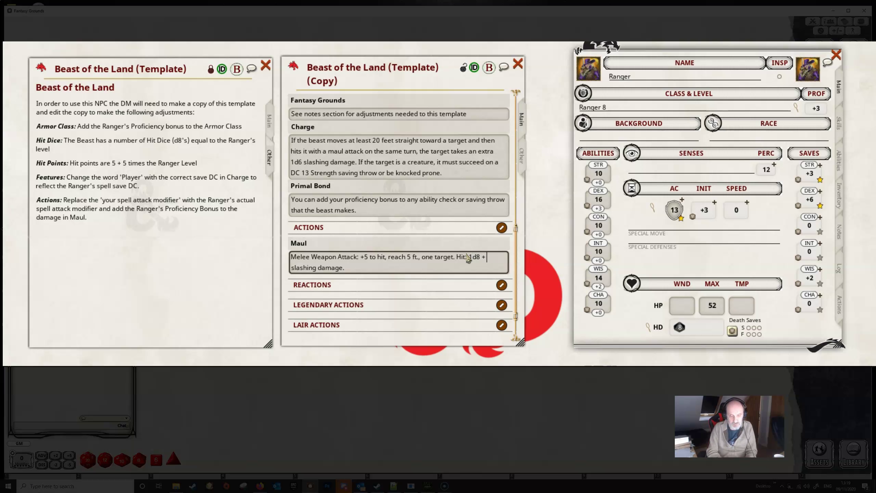
{"action": "type", "text": "5"}
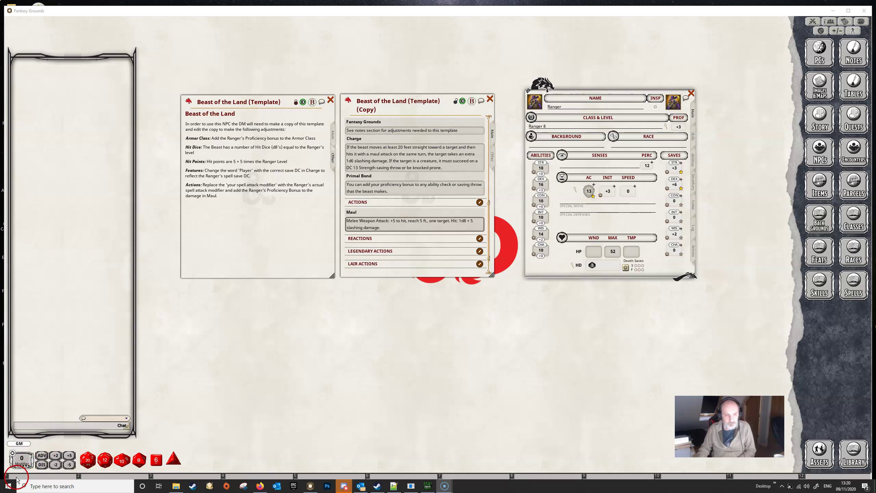
Close both Beast of the Land records and the Ranger's character sheet.
{"action": "left_click", "coordinate": [490, 99]}
{"action": "left_click", "coordinate": [330, 100]}
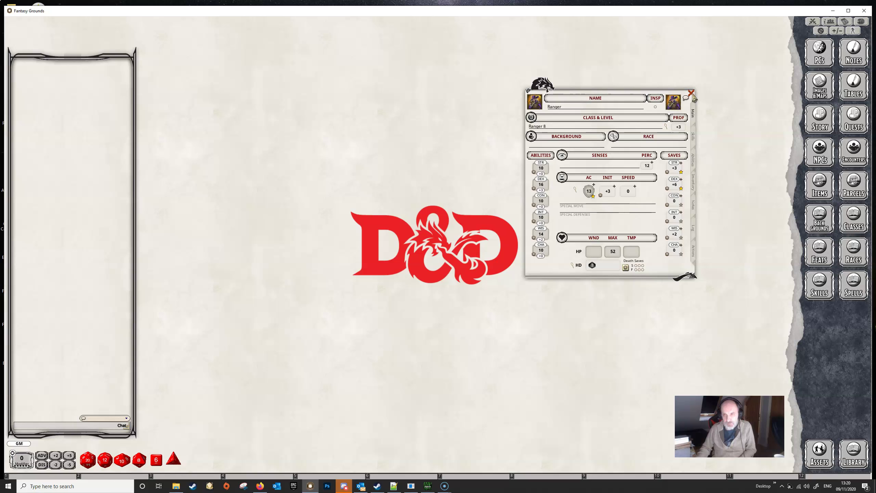
{"action": "left_click", "coordinate": [691, 92]}
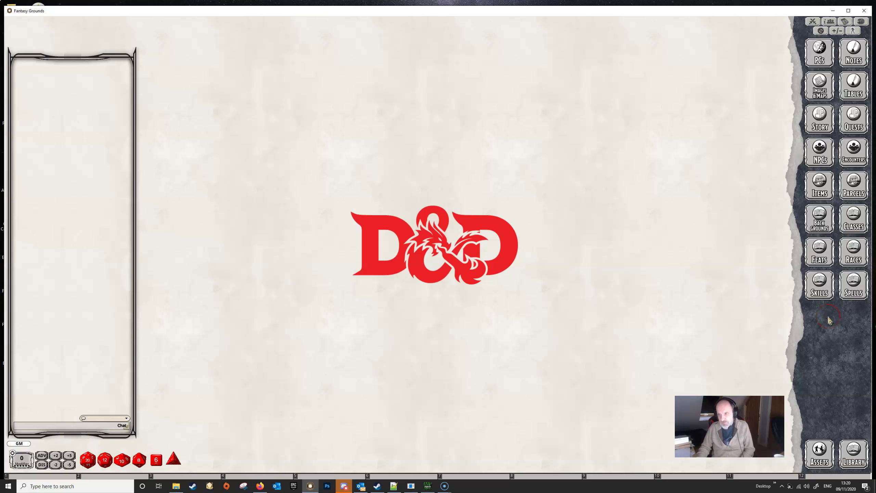
Open the spell list, filter it to D&D Tasha's Cauldron of Everything, and clear the "Ray" name search.
{"action": "left_click", "coordinate": [851, 299]}
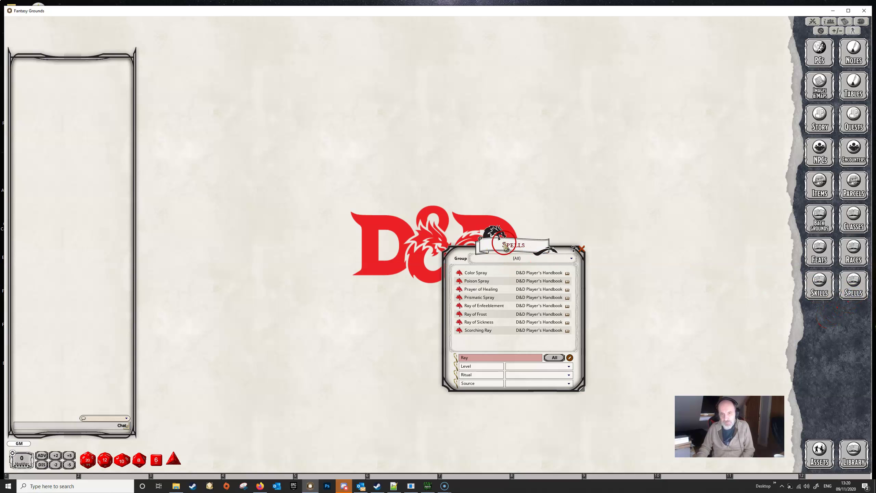
{"action": "left_click_drag", "start_coordinate": [489, 238], "coordinate": [385, 155]}
{"action": "left_click", "coordinate": [385, 161]}
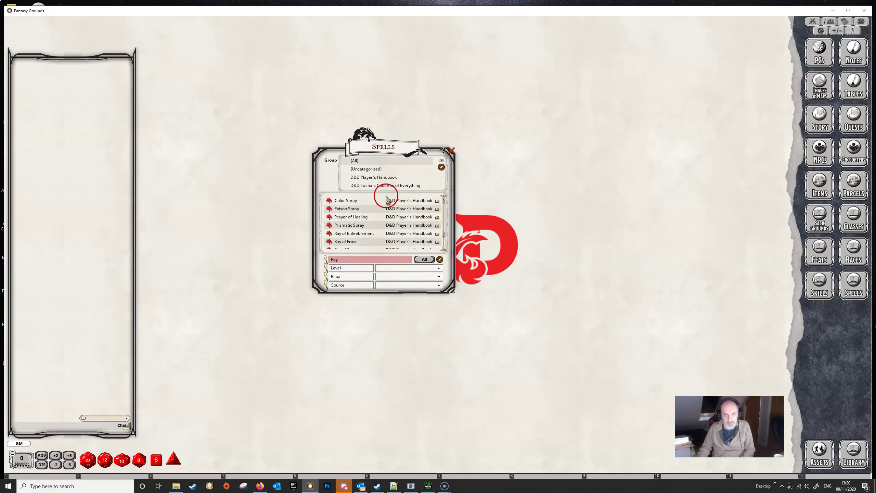
{"action": "left_click", "coordinate": [386, 185]}
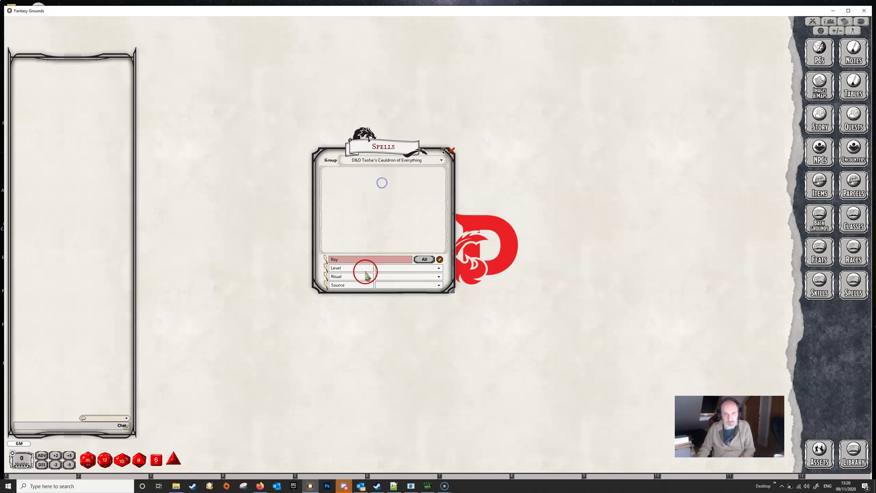
{"action": "left_click", "coordinate": [343, 259]}
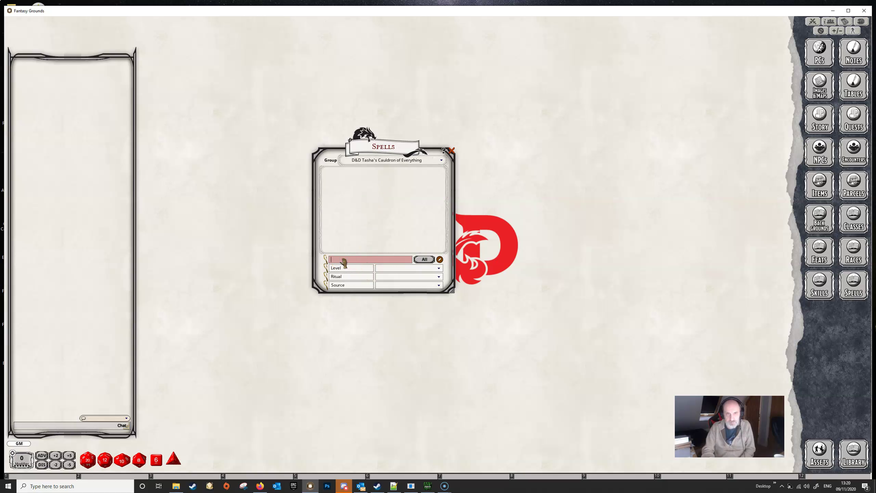
{"action": "key", "text": "Return"}
{"action": "scroll", "coordinate": [376, 227], "scroll_direction": "down", "scroll_amount": 1}
{"action": "scroll", "coordinate": [376, 227], "scroll_direction": "down", "scroll_amount": 3}
{"action": "left_click_drag", "start_coordinate": [381, 151], "coordinate": [266, 82]}
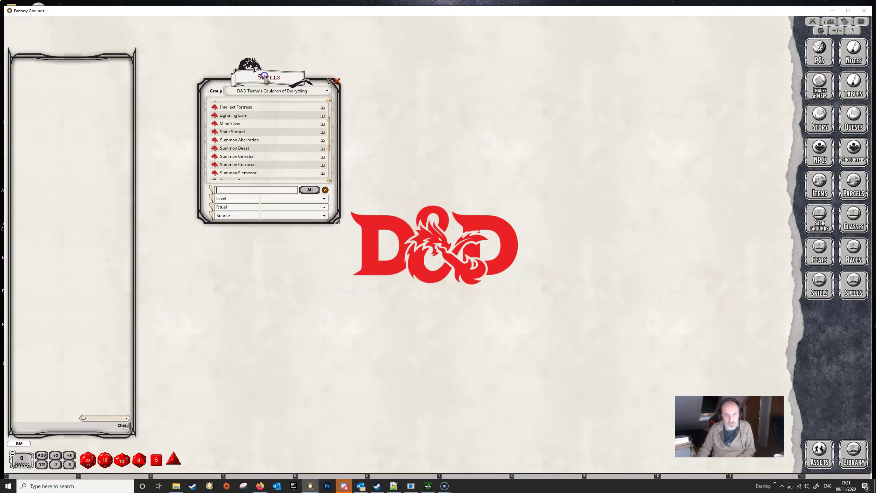
Open the Summon Aberration spell and read its description through to the linked creature templates.
{"action": "left_click", "coordinate": [238, 141]}
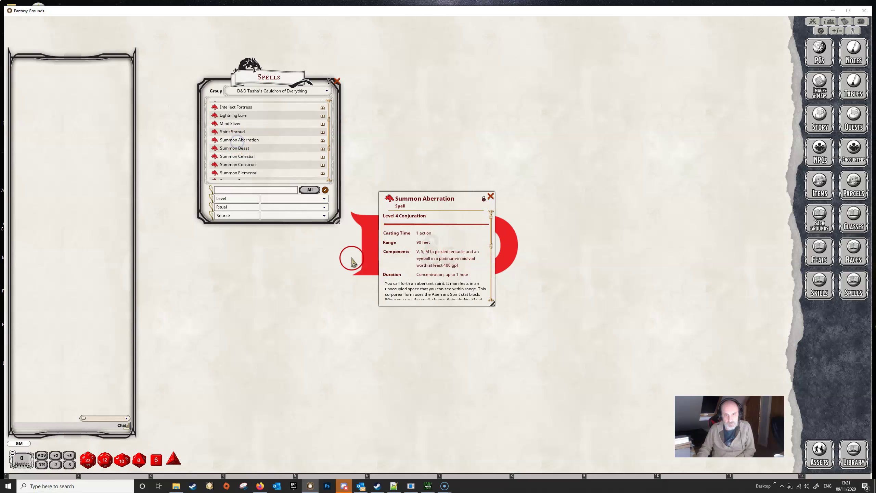
{"action": "scroll", "coordinate": [450, 256], "scroll_direction": "down", "scroll_amount": 3}
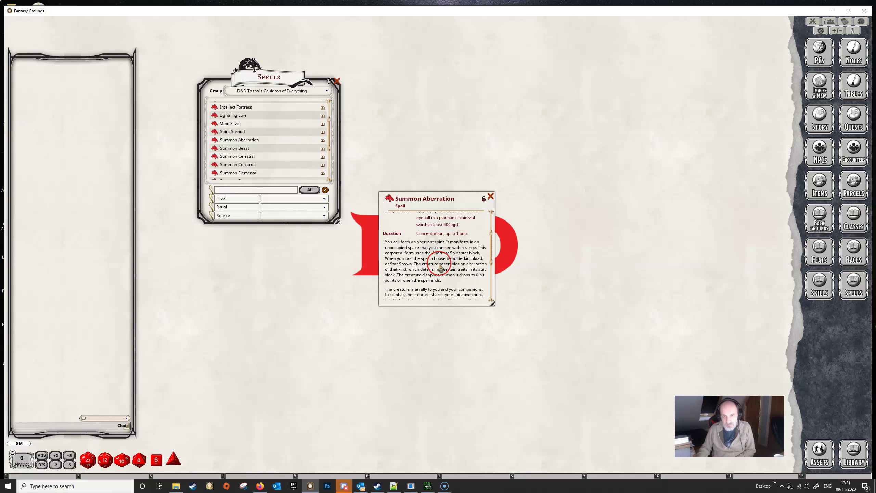
{"action": "scroll", "coordinate": [453, 259], "scroll_direction": "down", "scroll_amount": 1}
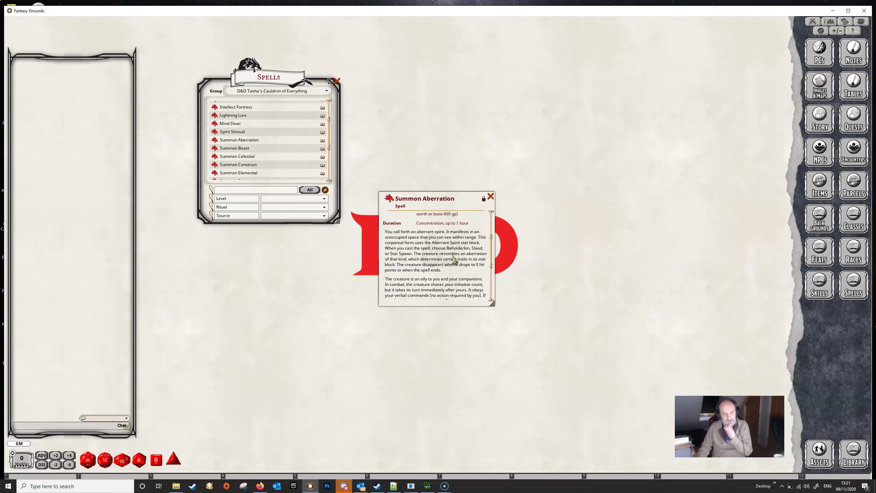
{"action": "left_click", "coordinate": [435, 261]}
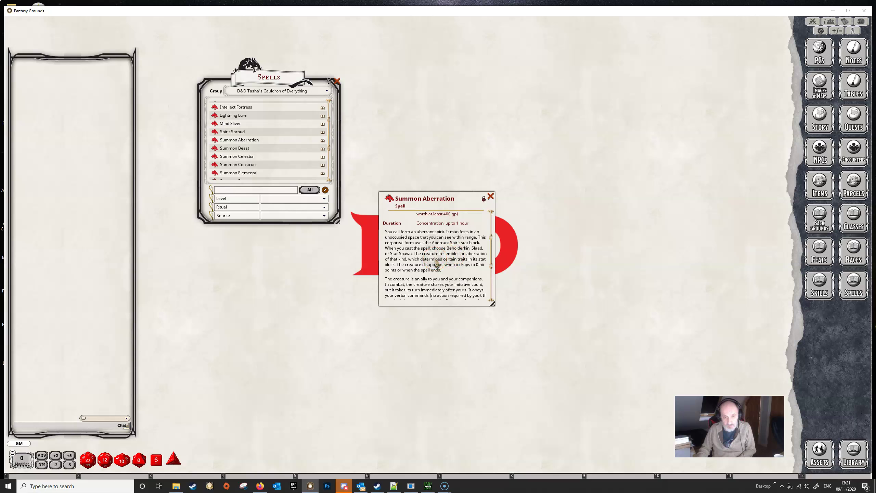
{"action": "scroll", "coordinate": [436, 263], "scroll_direction": "down", "scroll_amount": 1}
{"action": "scroll", "coordinate": [446, 262], "scroll_direction": "down", "scroll_amount": 5}
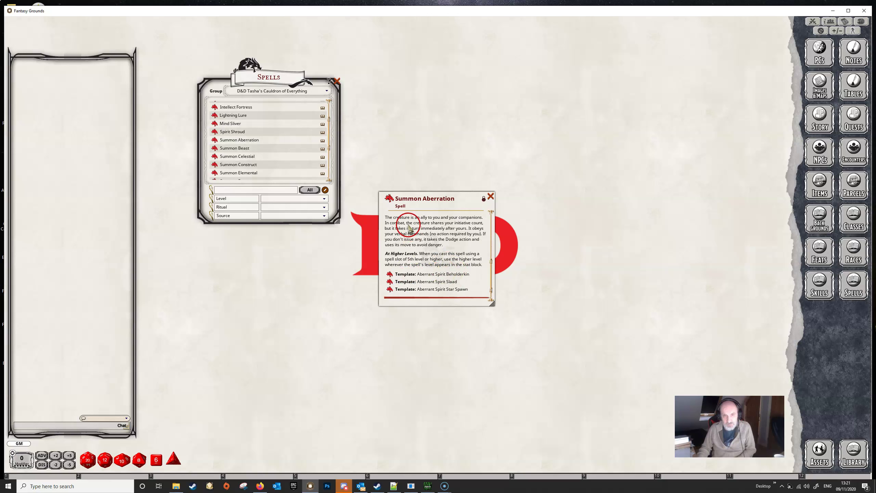
Open the Aberrant Spirit Beholderkin template from the spell on its adjustment notes, and close the spell and the spell list.
{"action": "left_click", "coordinate": [391, 275]}
{"action": "left_click_drag", "start_coordinate": [455, 161], "coordinate": [289, 210]}
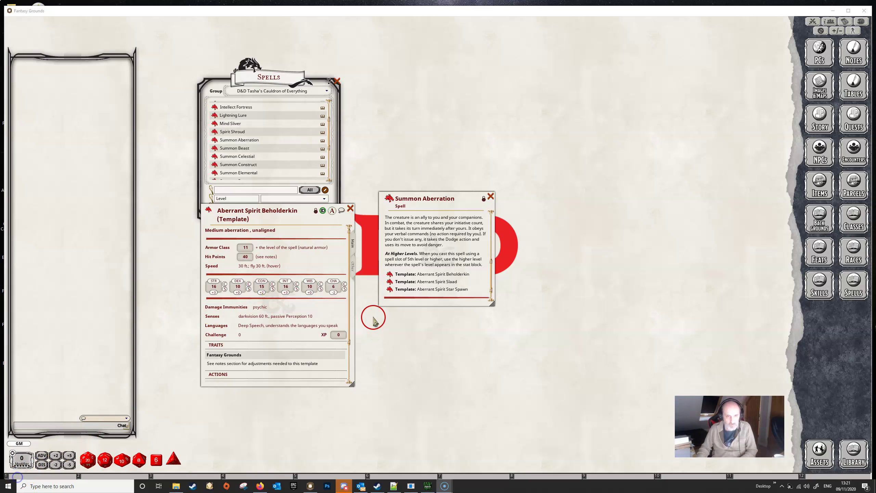
{"action": "left_click", "coordinate": [353, 269]}
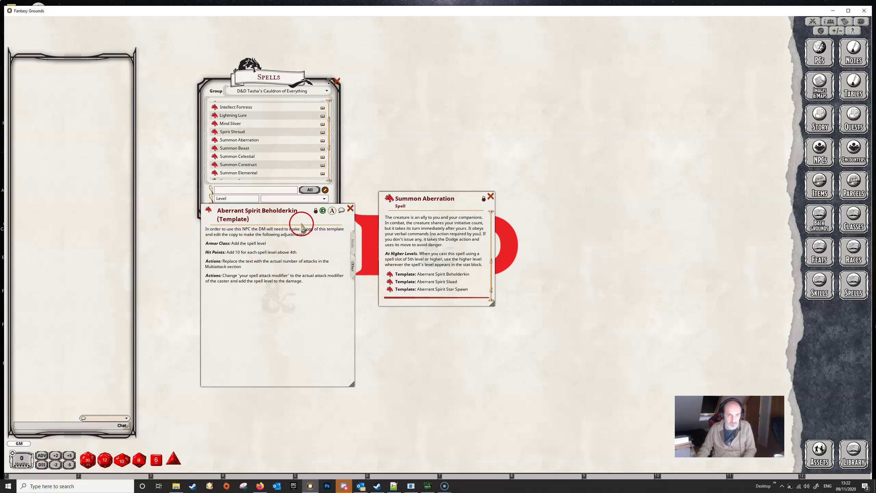
{"action": "left_click", "coordinate": [491, 197]}
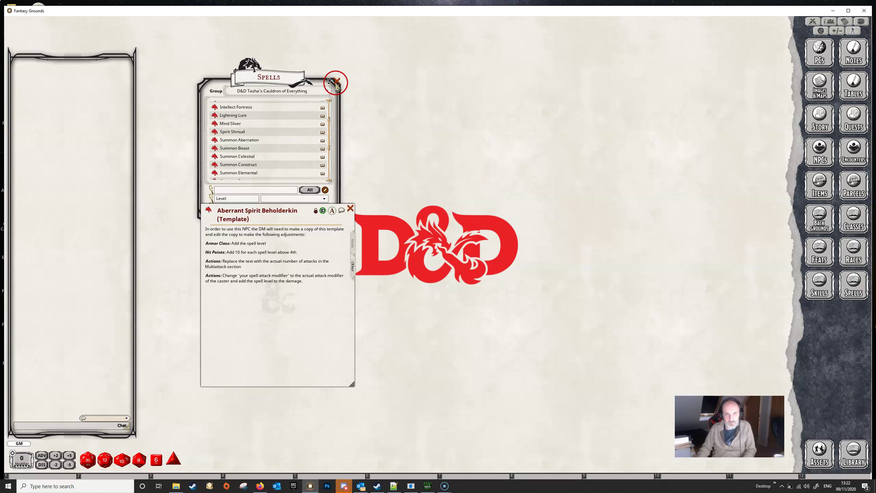
{"action": "left_click", "coordinate": [336, 82]}
Duplicate the Aberrant Spirit Beholderkin template in the NPC list and open the copy.
{"action": "left_click", "coordinate": [820, 152]}
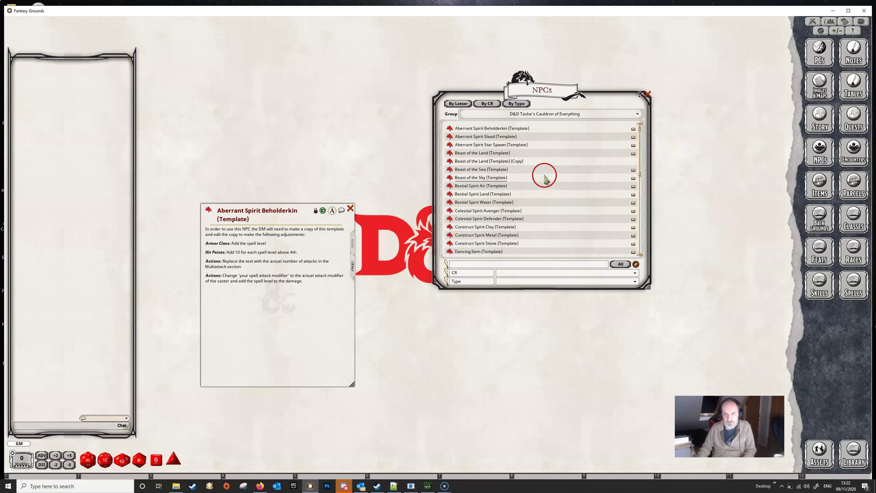
{"action": "left_click_drag", "start_coordinate": [481, 132], "coordinate": [540, 148]}
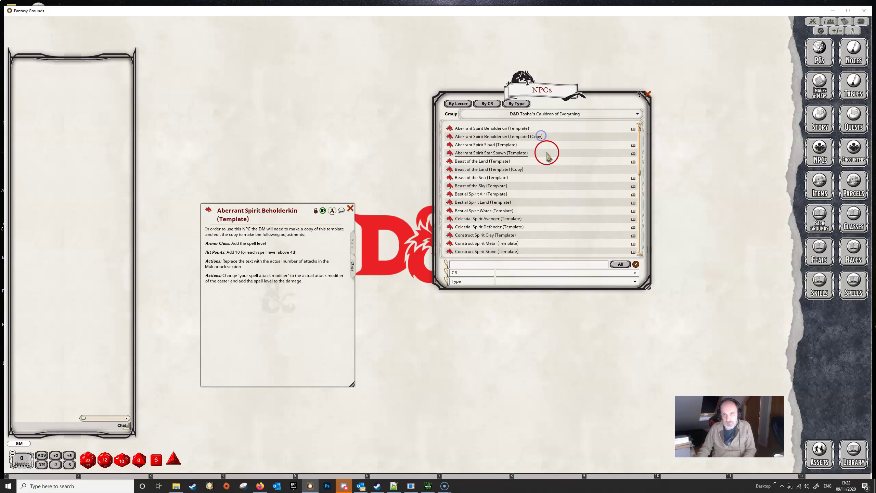
{"action": "left_click", "coordinate": [512, 136]}
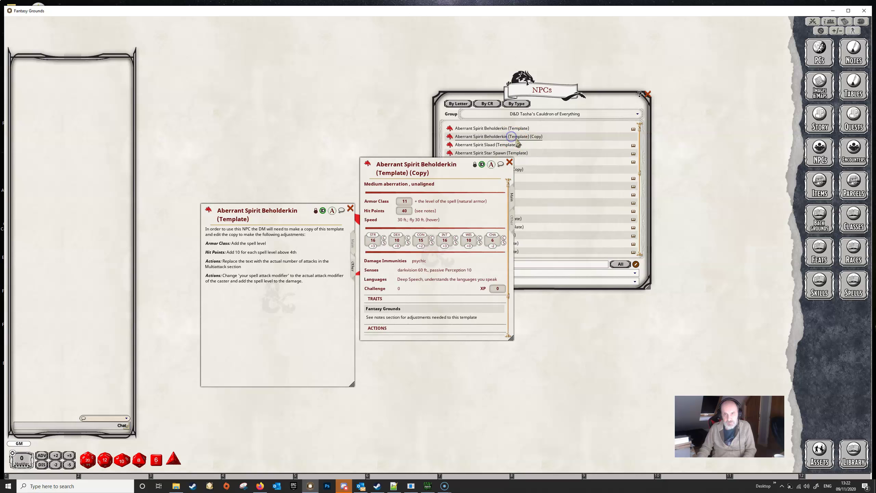
Close the NPC list, place the Beholderkin template and its copy side by side, and unlock the copy for editing.
{"action": "left_click", "coordinate": [648, 94]}
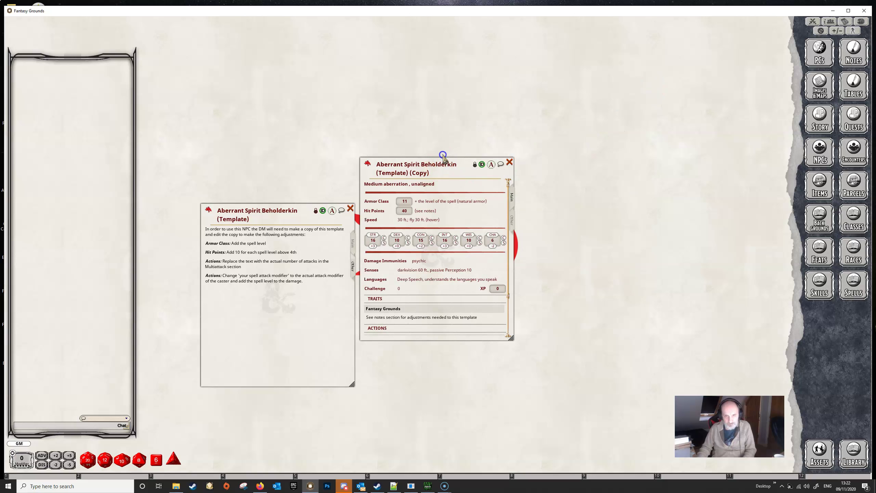
{"action": "left_click_drag", "start_coordinate": [442, 154], "coordinate": [441, 95]}
{"action": "left_click_drag", "start_coordinate": [321, 205], "coordinate": [318, 100]}
{"action": "left_click", "coordinate": [475, 106]}
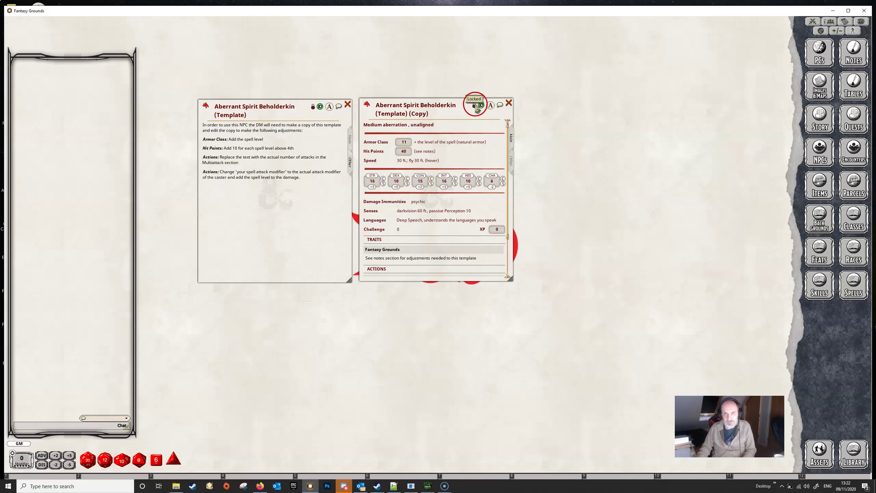
{"action": "left_click", "coordinate": [475, 106]}
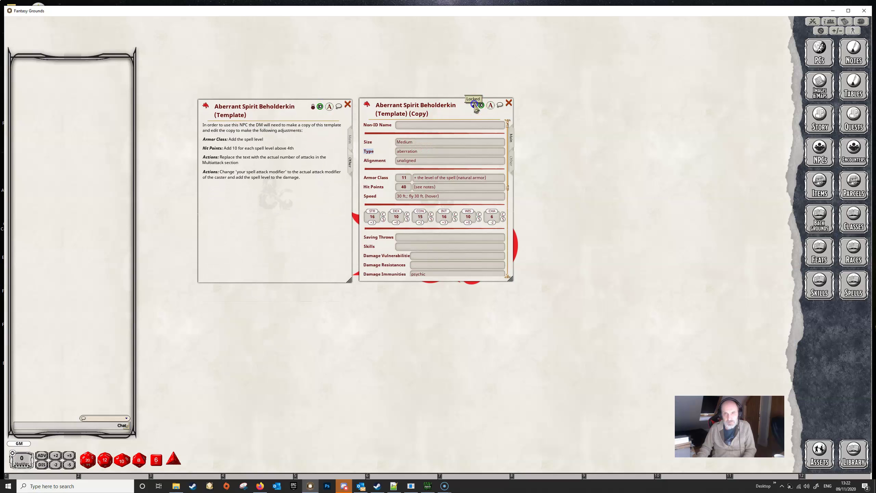
Open the Wizard's character sheet beside the Beholderkin copy, close the character selection, and show the sheet's spells and actions.
{"action": "left_click", "coordinate": [823, 72]}
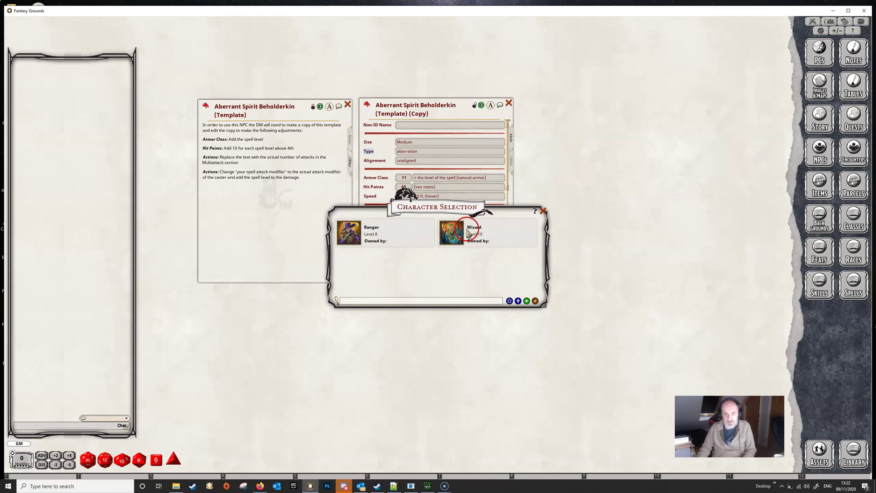
{"action": "left_click", "coordinate": [454, 229]}
{"action": "left_click_drag", "start_coordinate": [287, 192], "coordinate": [732, 93]}
{"action": "left_click", "coordinate": [544, 211]}
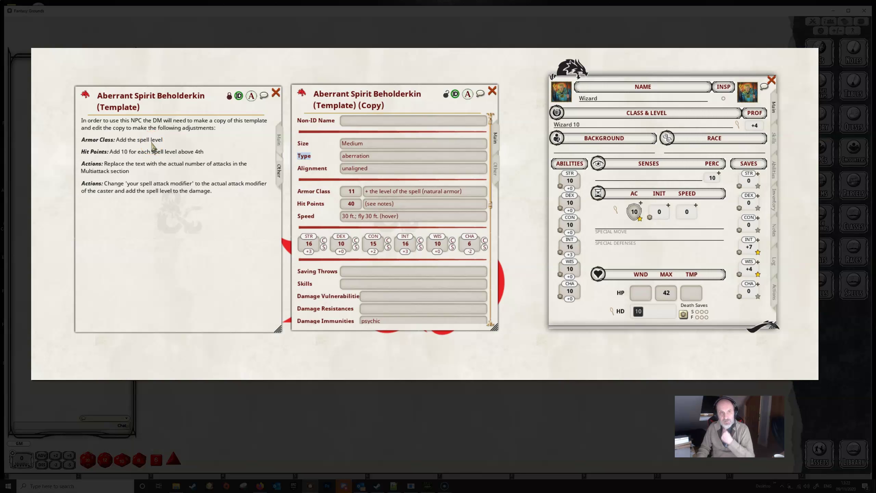
{"action": "left_click", "coordinate": [775, 294]}
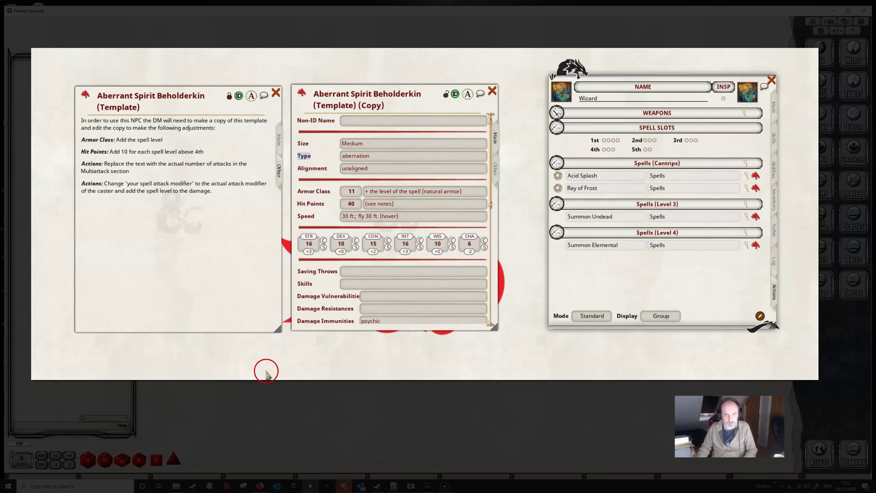
Add the Summon Aberration spell to the Wizard's level 4 spells, and close the spell and the spell list.
{"action": "left_click", "coordinate": [841, 294]}
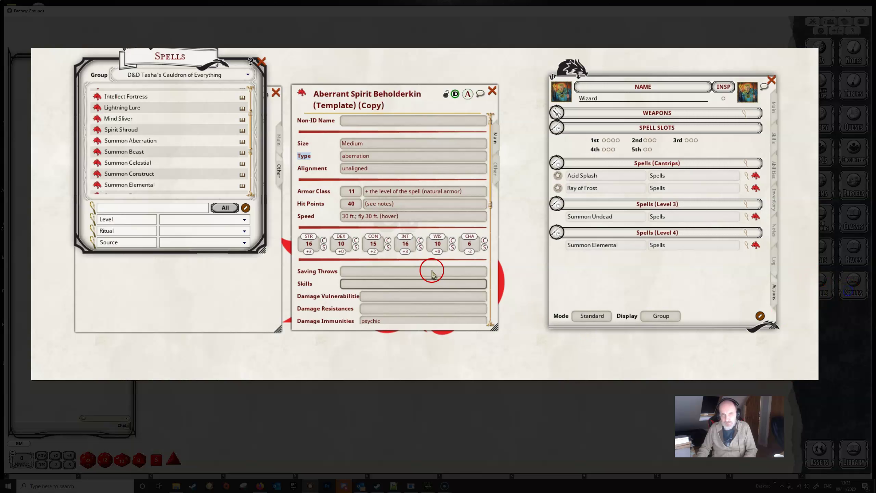
{"action": "scroll", "coordinate": [158, 141], "scroll_direction": "down", "scroll_amount": 1}
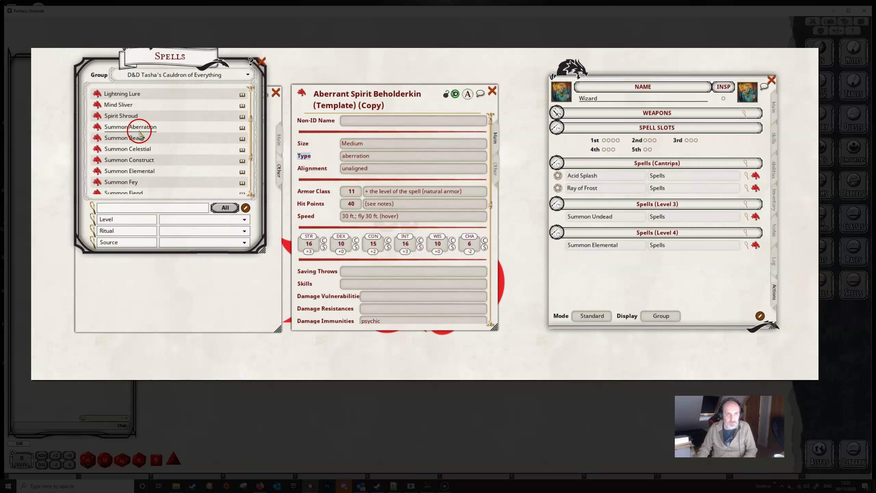
{"action": "left_click", "coordinate": [139, 128]}
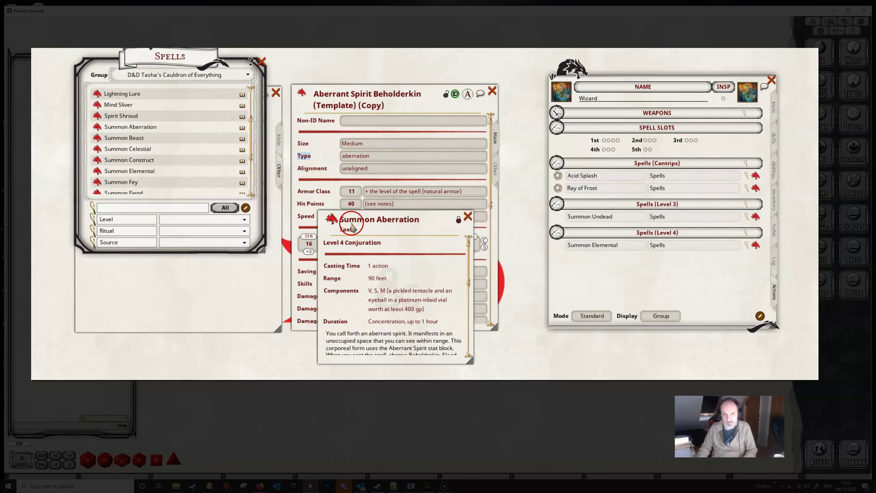
{"action": "left_click_drag", "start_coordinate": [331, 219], "coordinate": [548, 271]}
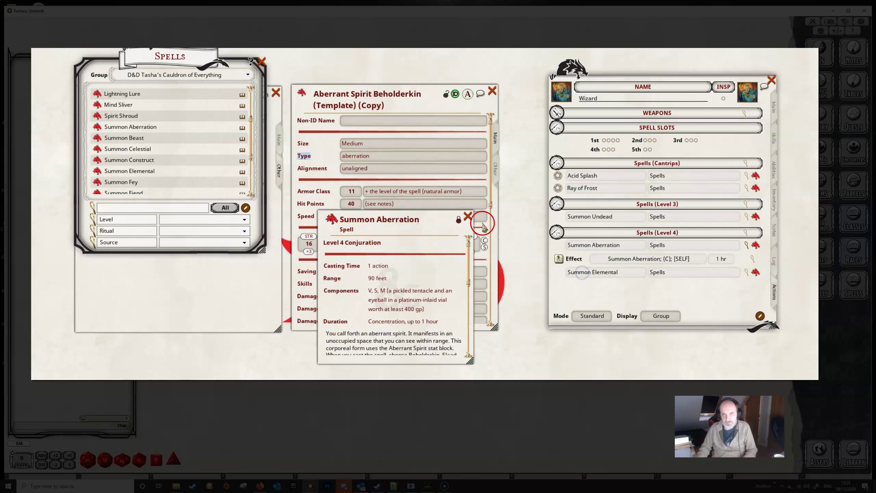
{"action": "left_click", "coordinate": [468, 216]}
{"action": "left_click", "coordinate": [261, 61]}
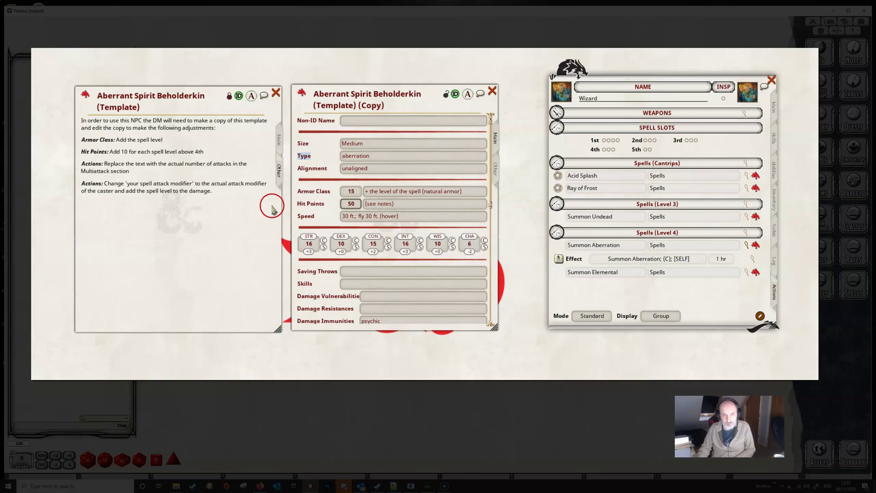
Change the copy's Multiattack text to "The aberration makes a number of attacks equal to two.".
{"action": "scroll", "coordinate": [417, 207], "scroll_direction": "down", "scroll_amount": 3}
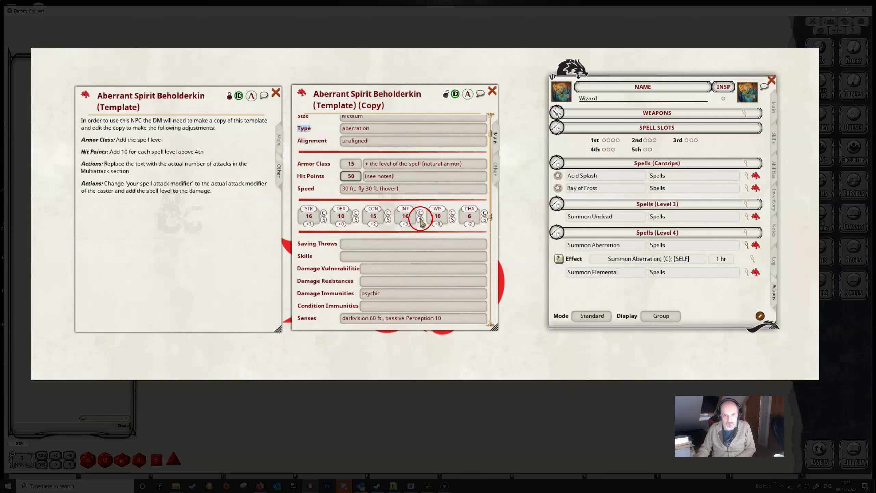
{"action": "scroll", "coordinate": [417, 221], "scroll_direction": "down", "scroll_amount": 6}
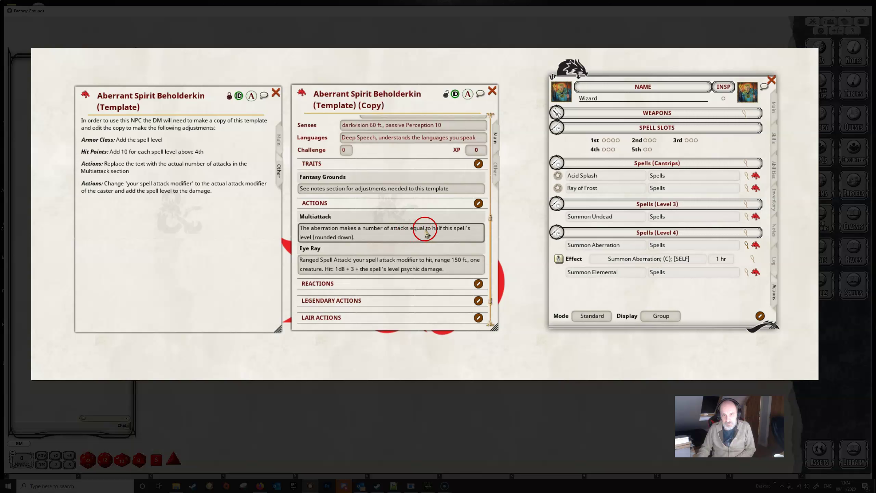
{"action": "right_click", "coordinate": [438, 230]}
{"action": "key", "text": "Delete"}
{"action": "key", "text": "Delete"}
{"action": "key", "text": "Delete"}
{"action": "key", "text": "Delete"}
{"action": "key", "text": "Delete"}
{"action": "key", "text": "Delete"}
{"action": "key", "text": "Delete"}
{"action": "key", "text": "Delete"}
{"action": "key", "text": "Delete"}
{"action": "key", "text": "Delete"}
{"action": "key", "text": "Delete"}
{"action": "key", "text": "Delete"}
{"action": "key", "text": "Delete"}
{"action": "key", "text": "Delete"}
{"action": "key", "text": "Delete"}
{"action": "key", "text": "Delete"}
{"action": "key", "text": "Delete"}
{"action": "key", "text": "Delete"}
{"action": "key", "text": "Delete"}
{"action": "key", "text": "Delete"}
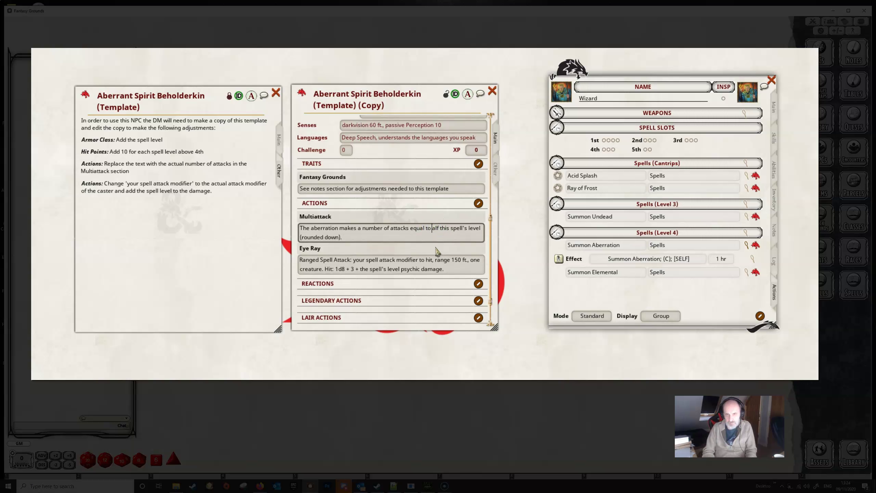
{"action": "key", "text": "Delete"}
{"action": "key", "text": "Delete"}
{"action": "key", "text": "Delete"}
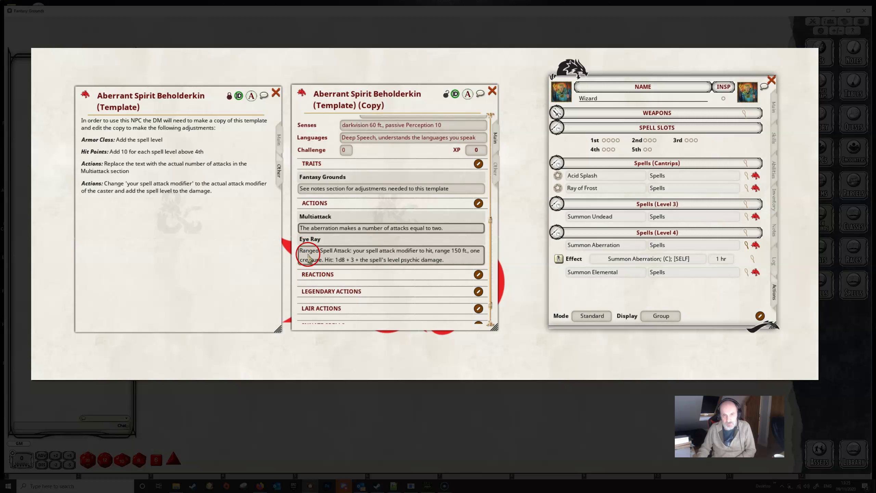
Check the Wizard's Ray of Frost attack details and replace "your spell attack modifier" in the copy's Eye Ray action with +7.
{"action": "left_click", "coordinate": [353, 252]}
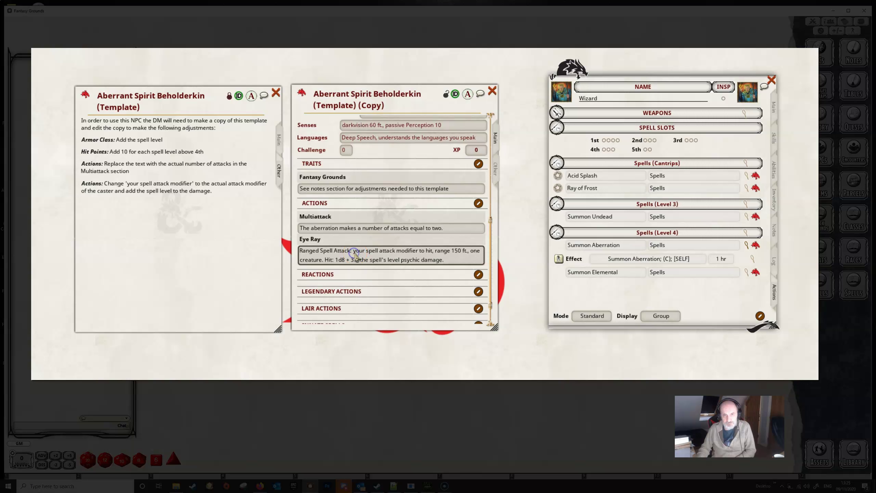
{"action": "left_click", "coordinate": [746, 189]}
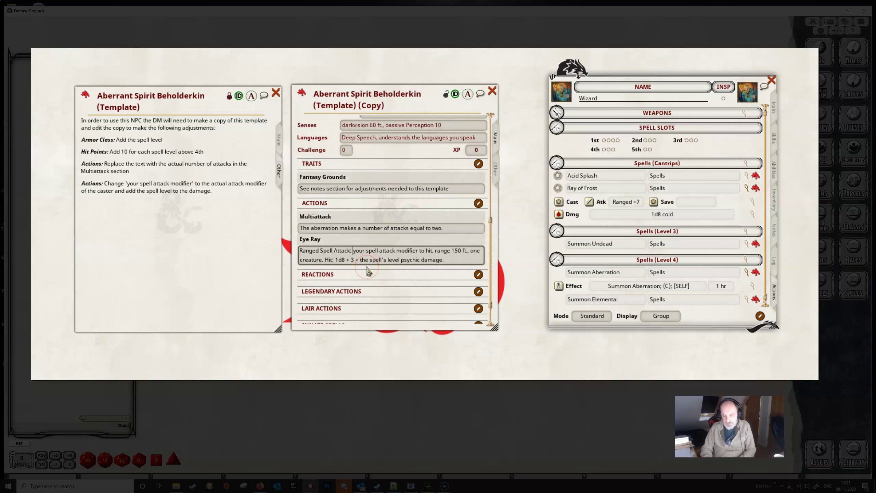
{"action": "key", "text": "Delete"}
{"action": "key", "text": "Delete"}
{"action": "key", "text": "Delete"}
{"action": "key", "text": "Delete"}
{"action": "key", "text": "Delete"}
{"action": "key", "text": "Delete"}
{"action": "key", "text": "Delete"}
{"action": "key", "text": "Delete"}
{"action": "key", "text": "Delete"}
{"action": "key", "text": "Delete"}
{"action": "key", "text": "Delete"}
{"action": "key", "text": "Delete"}
{"action": "key", "text": "Delete"}
{"action": "key", "text": "Delete"}
{"action": "key", "text": "Delete"}
{"action": "key", "text": "Delete"}
{"action": "key", "text": "Delete"}
{"action": "key", "text": "Delete"}
{"action": "key", "text": "Delete"}
{"action": "key", "text": "Delete"}
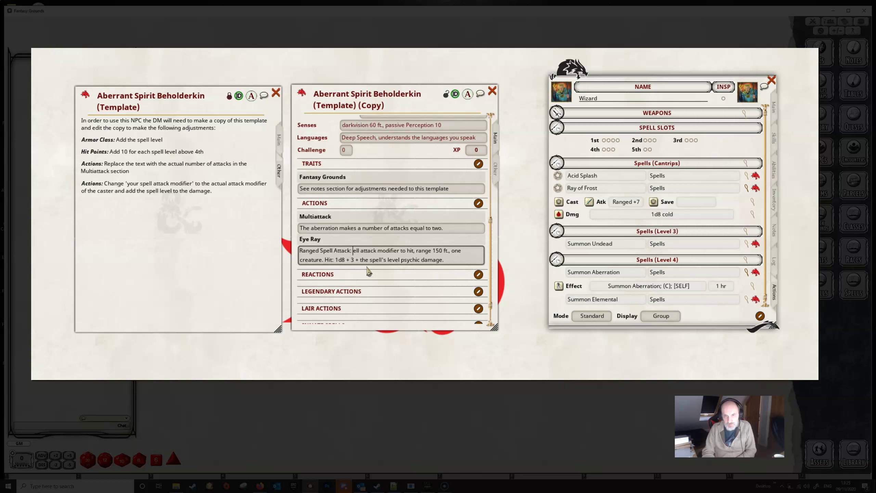
{"action": "key", "text": "Delete"}
{"action": "key", "text": "Delete"}
{"action": "key", "text": "Delete"}
{"action": "key", "text": "Delete"}
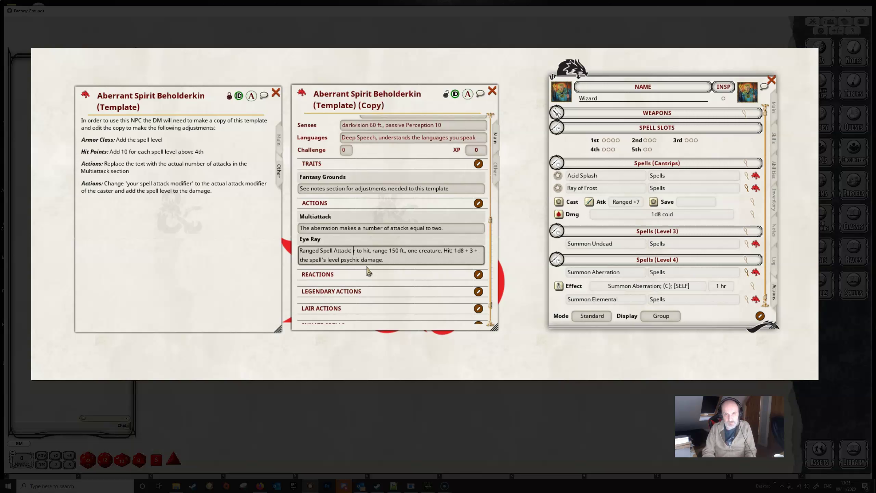
{"action": "key", "text": "Delete"}
{"action": "type", "text": "+"}
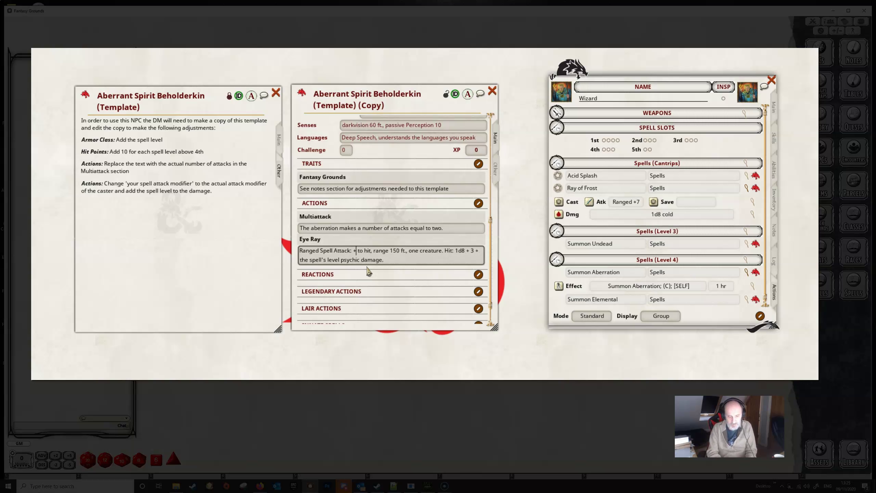
{"action": "type", "text": "7"}
Replace the Eye Ray damage formula, including its spell level wording, so that it reads "1d8 + 7 psychic damage".
{"action": "left_click", "coordinate": [343, 257]}
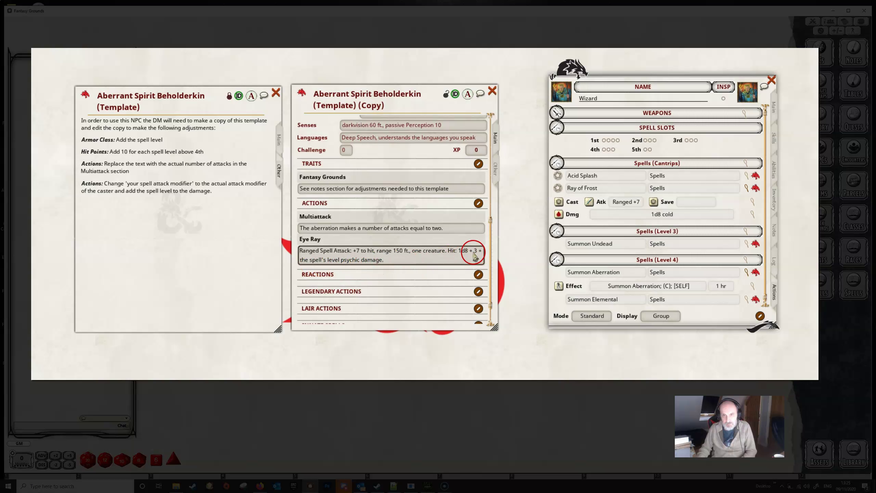
{"action": "left_click", "coordinate": [300, 260]}
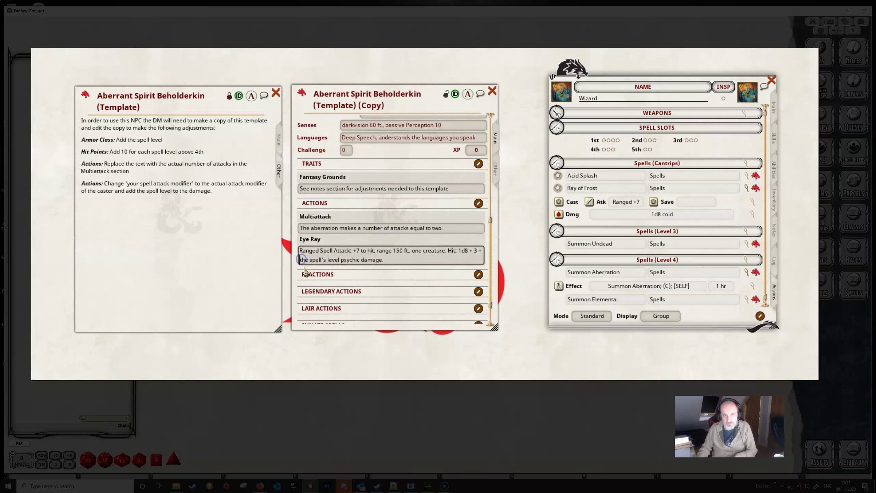
{"action": "key", "text": "Delete"}
{"action": "key", "text": "Delete"}
{"action": "key", "text": "Delete"}
{"action": "key", "text": "Delete"}
{"action": "key", "text": "Delete"}
{"action": "key", "text": "Delete"}
{"action": "key", "text": "Delete"}
{"action": "key", "text": "Delete"}
{"action": "key", "text": "Delete"}
{"action": "key", "text": "Delete"}
{"action": "key", "text": "Delete"}
{"action": "key", "text": "Delete"}
{"action": "key", "text": "Delete"}
{"action": "key", "text": "Delete"}
{"action": "key", "text": "Delete"}
{"action": "key", "text": "Delete"}
{"action": "key", "text": "Delete"}
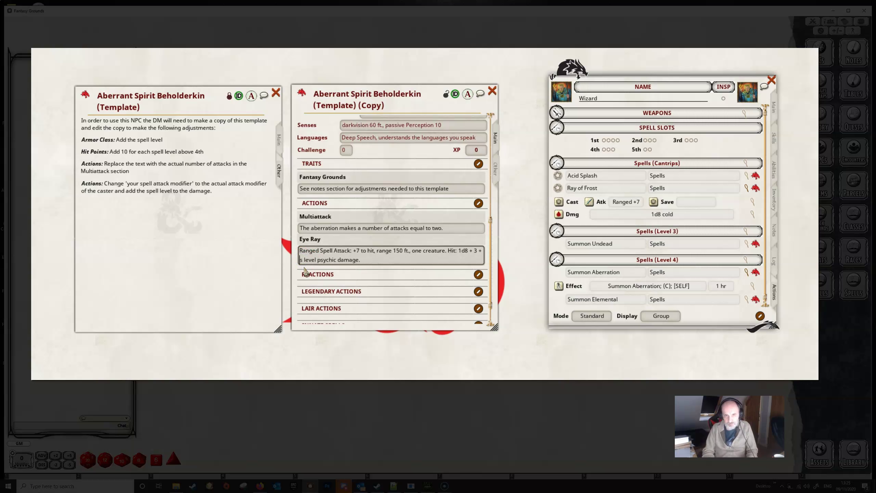
{"action": "key", "text": "BackSpace"}
{"action": "key", "text": "BackSpace"}
{"action": "key", "text": "BackSpace"}
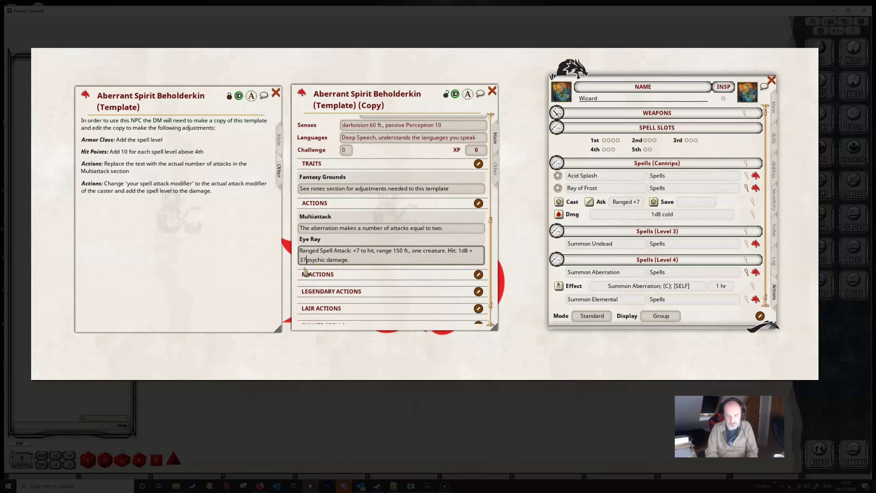
{"action": "key", "text": "BackSpace"}
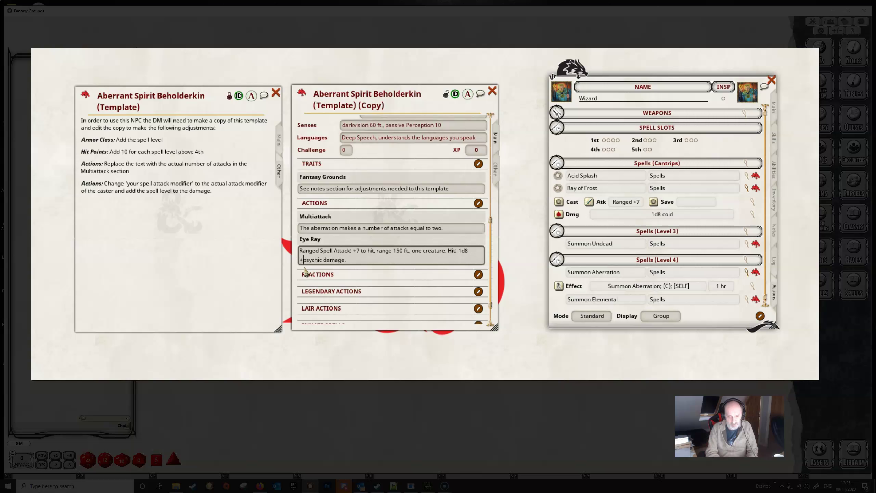
{"action": "type", "text": "+ 7"}
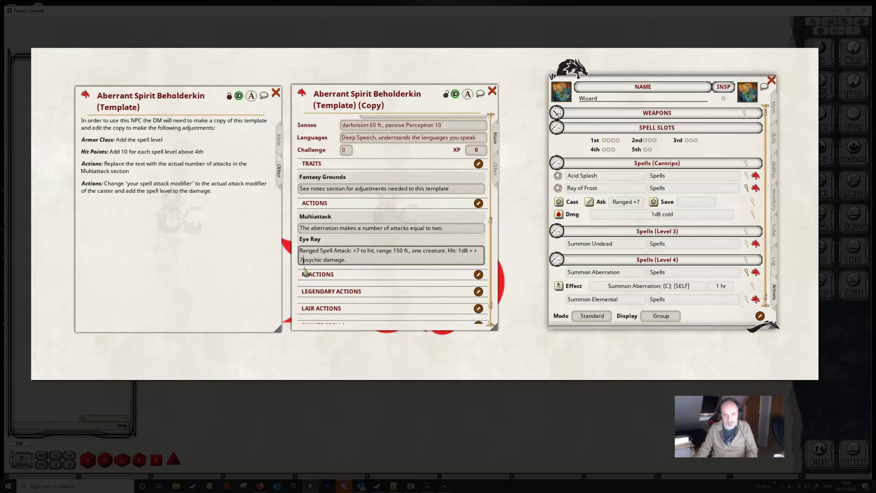
{"action": "left_click_drag", "start_coordinate": [458, 250], "coordinate": [477, 256]}
{"action": "left_click", "coordinate": [477, 256]}
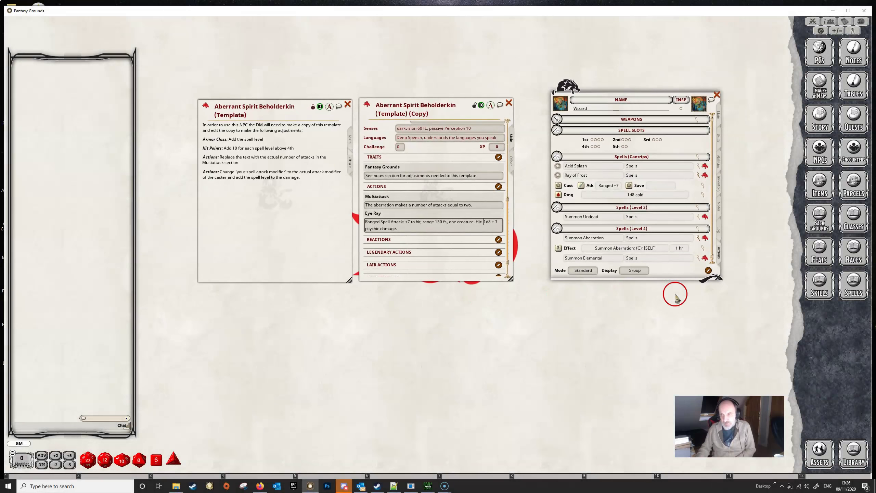
Look through the Tasha's Cauldron of Everything creature templates in the NPC list down to its end, and close the list.
{"action": "left_click", "coordinate": [823, 159]}
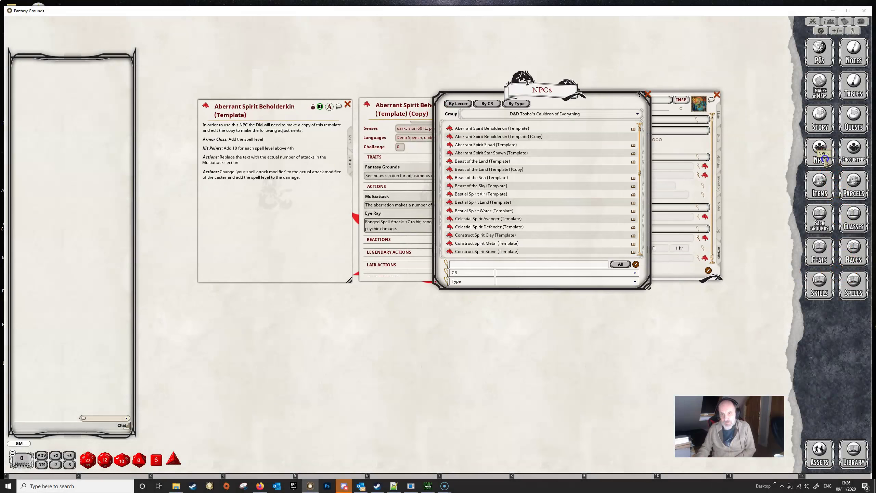
{"action": "scroll", "coordinate": [507, 206], "scroll_direction": "down", "scroll_amount": 1}
{"action": "scroll", "coordinate": [507, 206], "scroll_direction": "down", "scroll_amount": 3}
{"action": "scroll", "coordinate": [484, 206], "scroll_direction": "down", "scroll_amount": 4}
{"action": "scroll", "coordinate": [490, 217], "scroll_direction": "down", "scroll_amount": 6}
{"action": "scroll", "coordinate": [490, 217], "scroll_direction": "down", "scroll_amount": 2}
{"action": "left_click_drag", "start_coordinate": [559, 93], "coordinate": [258, 175]}
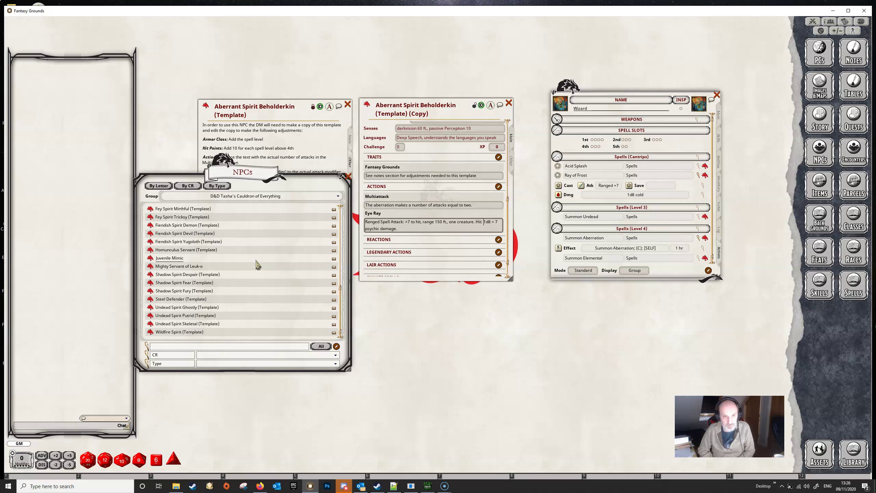
{"action": "left_click", "coordinate": [264, 246]}
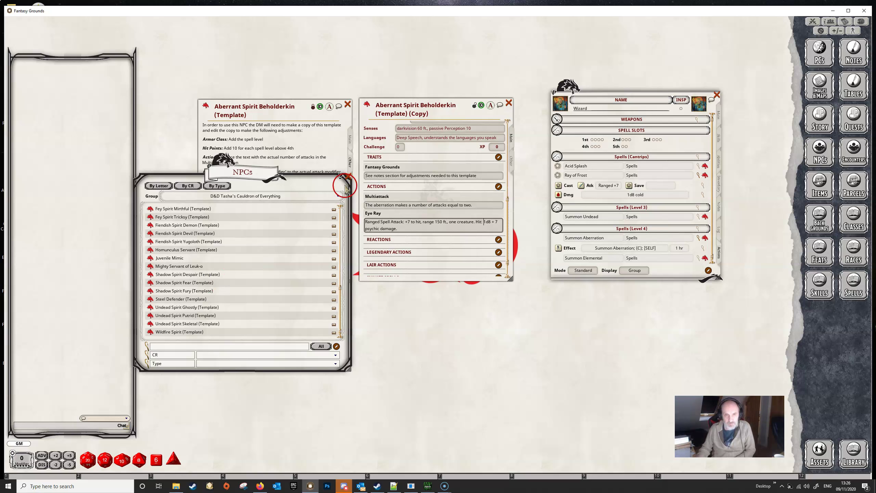
{"action": "left_click", "coordinate": [348, 177]}
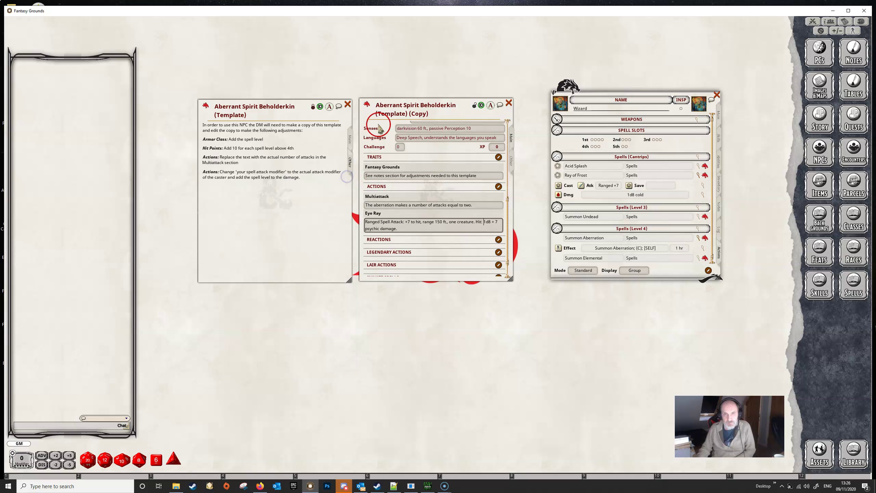